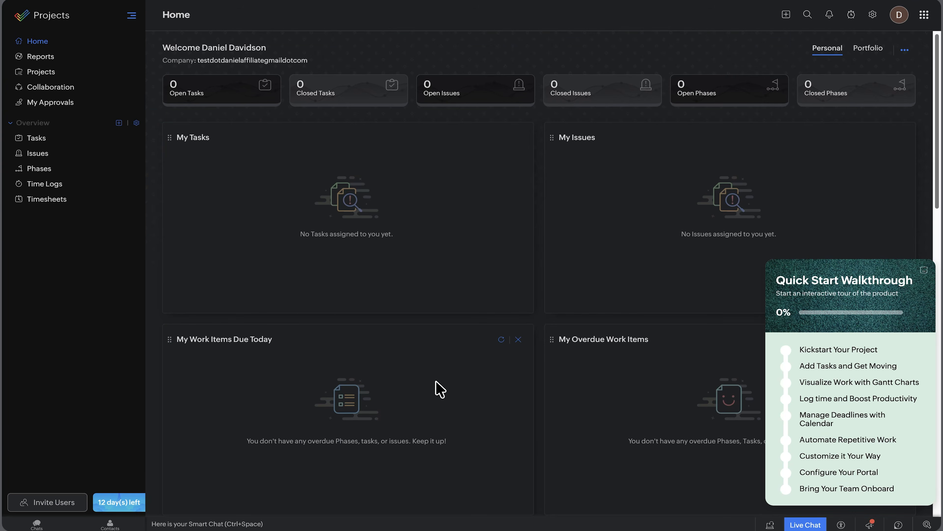
pyautogui.click(40, 56)
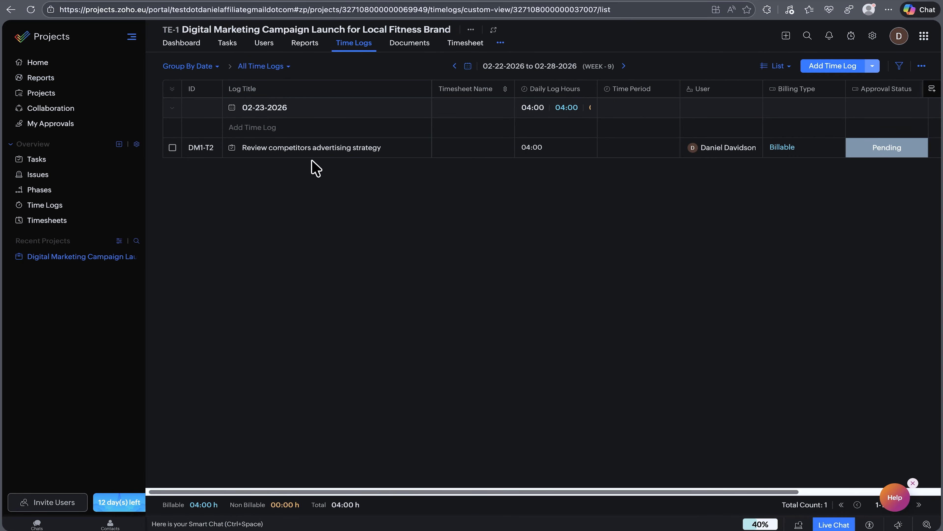
pyautogui.click(255, 128)
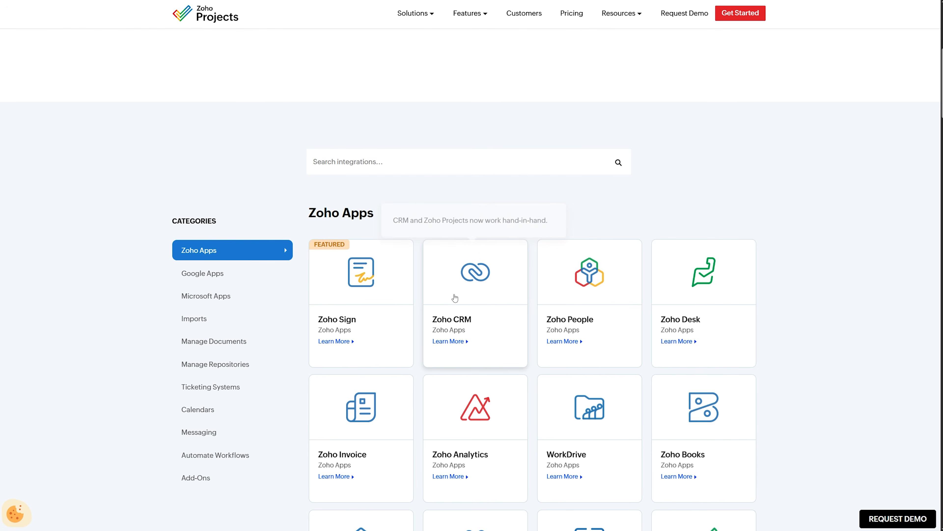
# Browse the Zoho Apps integrations and the pricing plans on the Zoho Projects website
pyautogui.scroll(-5, 682, 329)
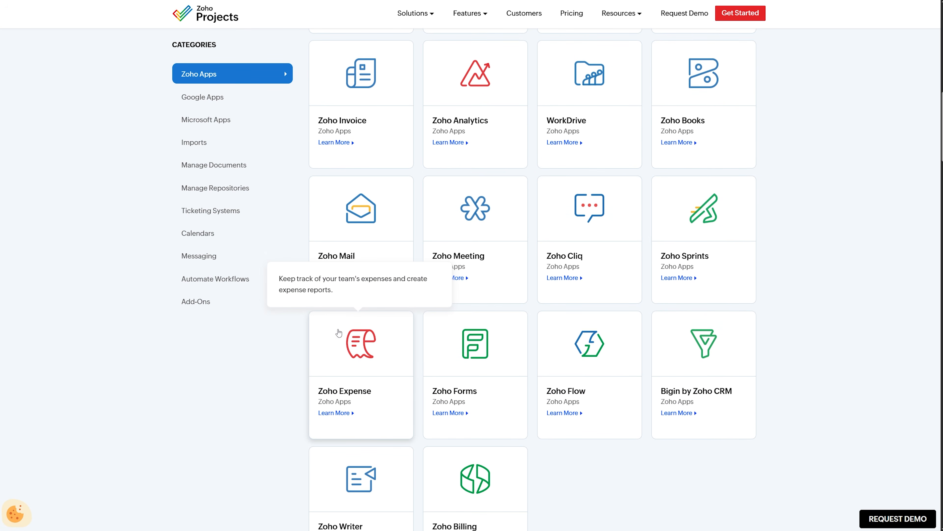
pyautogui.scroll(7, 390, 300)
pyautogui.scroll(12, 520, 319)
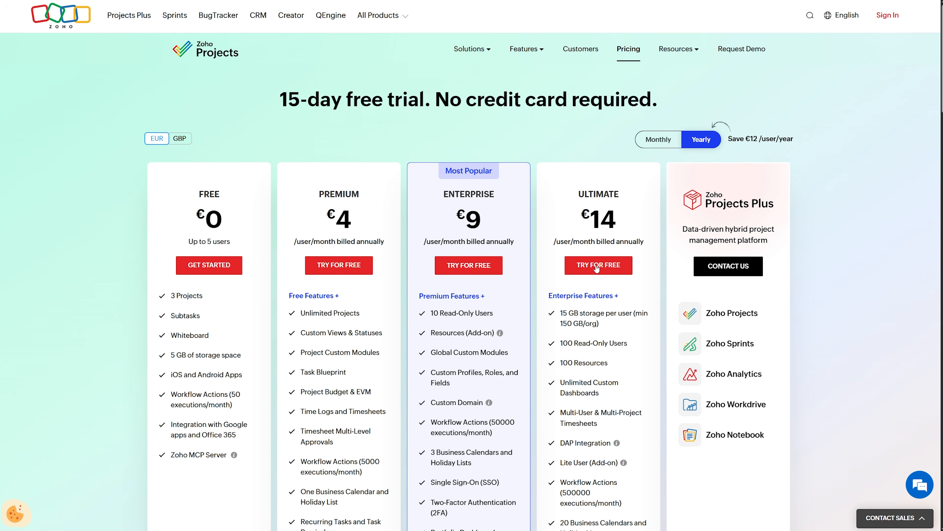
pyautogui.scroll(-1, 597, 268)
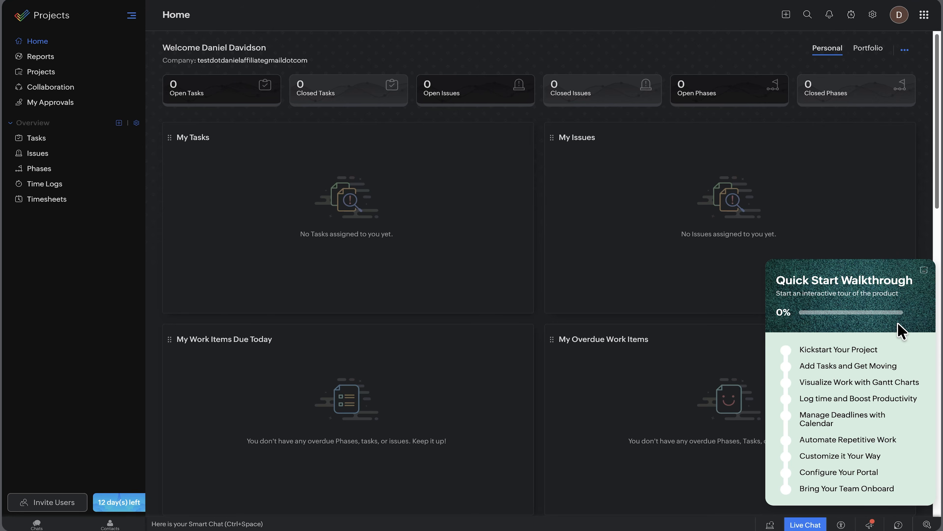
# Minimise the walkthrough and start a new blank project from the template gallery
pyautogui.click(813, 353)
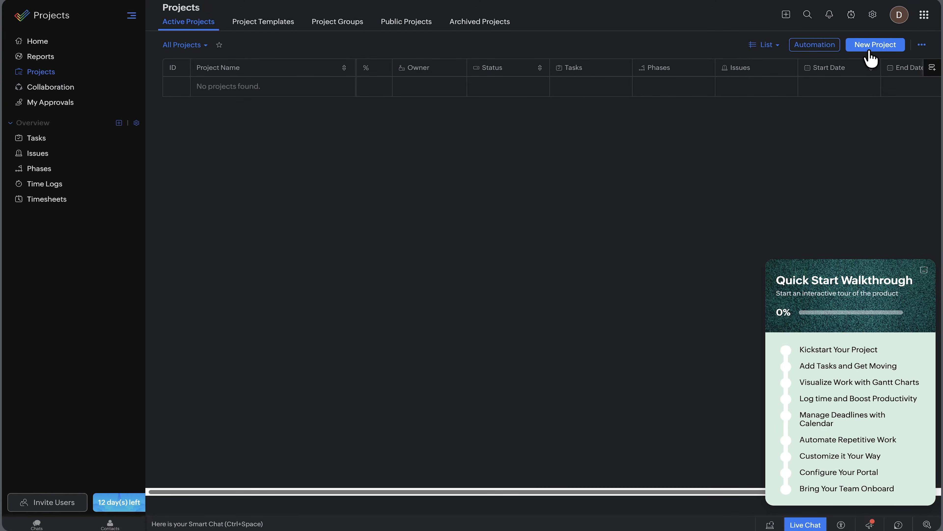
pyautogui.click(870, 59)
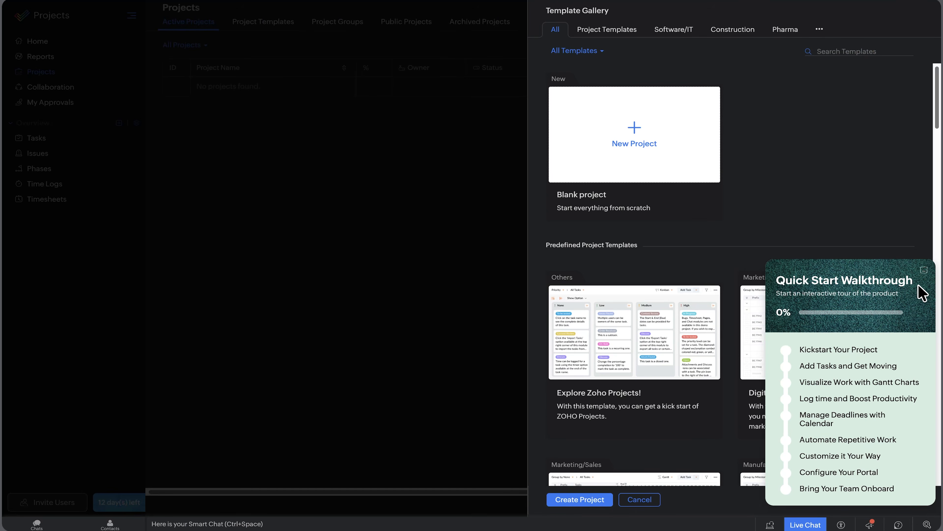
pyautogui.click(924, 270)
pyautogui.scroll(-10, 901, 312)
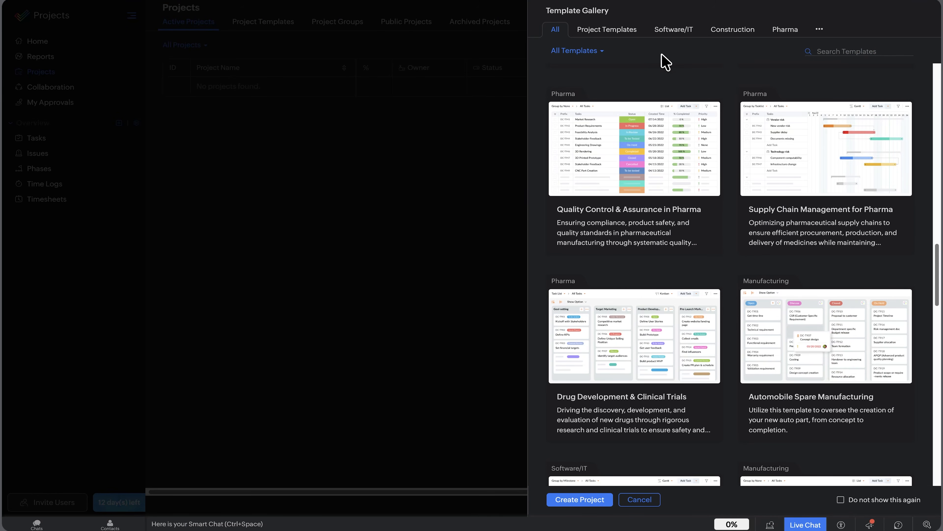
pyautogui.scroll(10, 656, 97)
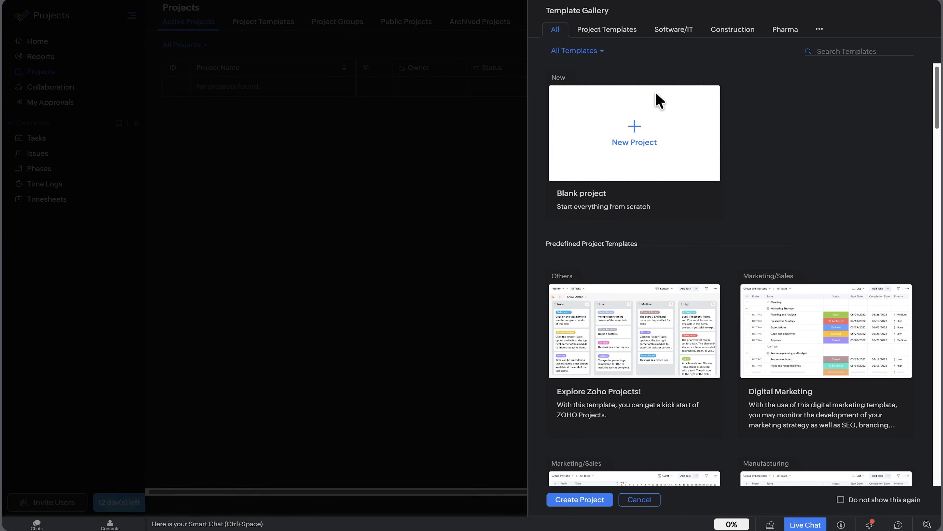
pyautogui.click(631, 140)
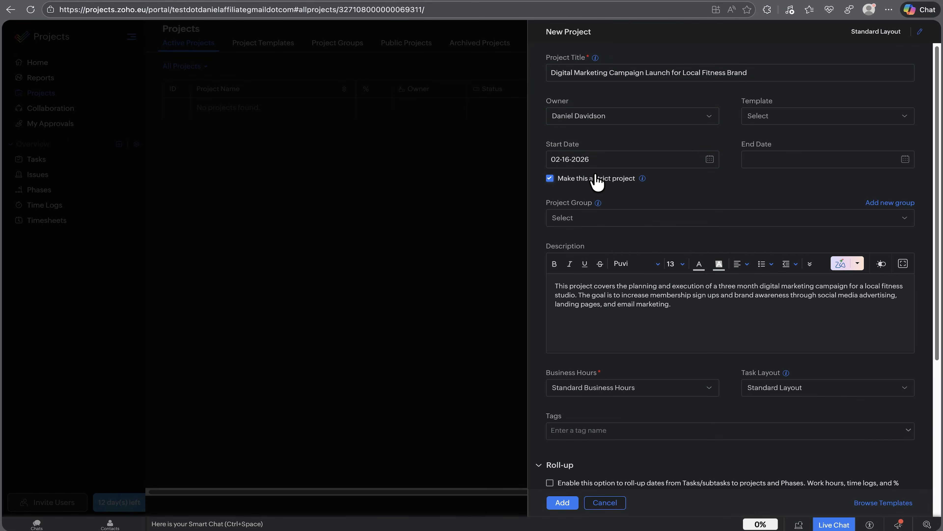
# Create the private strict project "Digital Marketing Campaign Launch for Local Fitness Brand" in the Marketing group, from 02-16-2026 to 04-30-2026, tagged urgent
pyautogui.moveTo(643, 179)
pyautogui.scroll(-3, 661, 206)
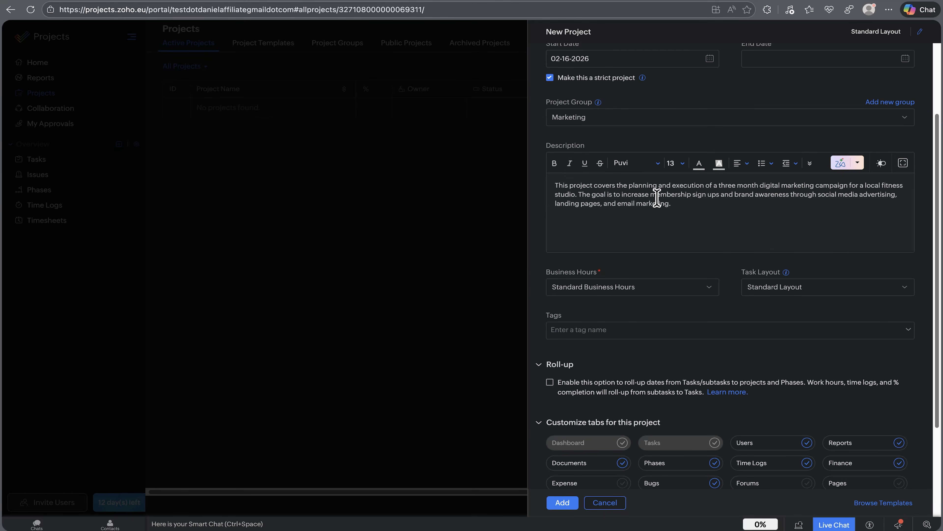
pyautogui.click(857, 163)
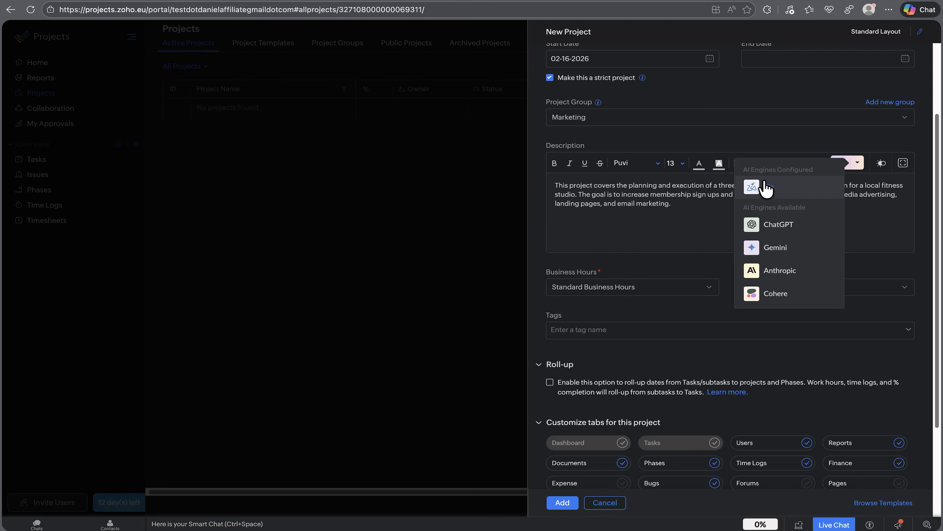
pyautogui.click(769, 192)
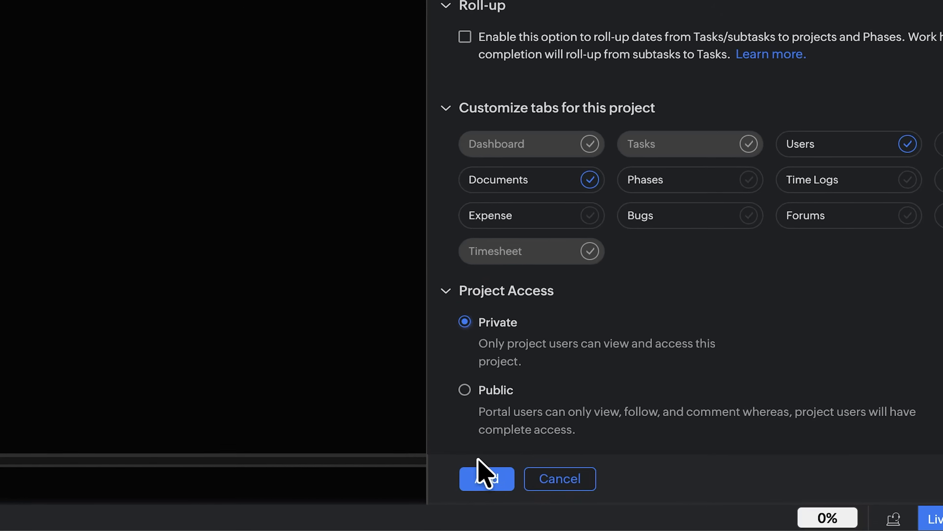
pyautogui.click(560, 501)
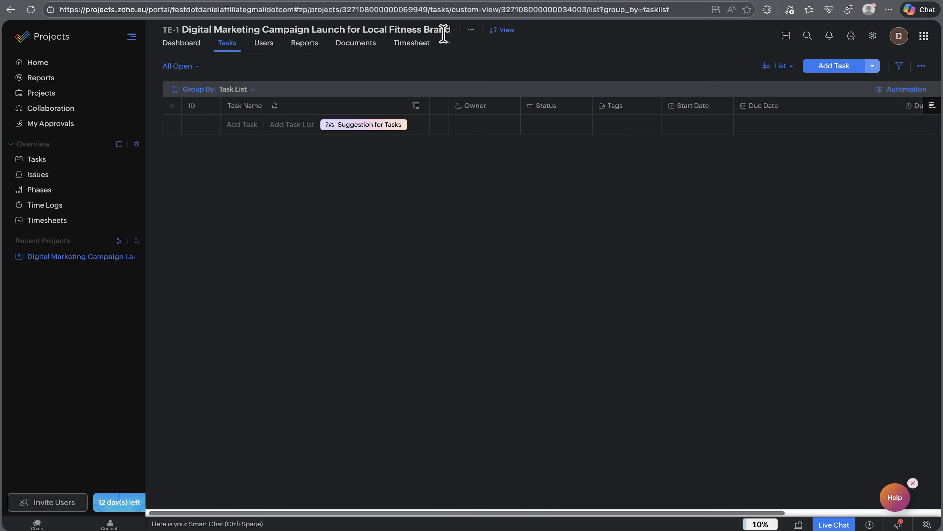
# Open the project's details and review its status timeline, activity stream, comments and email aliases
pyautogui.click(504, 30)
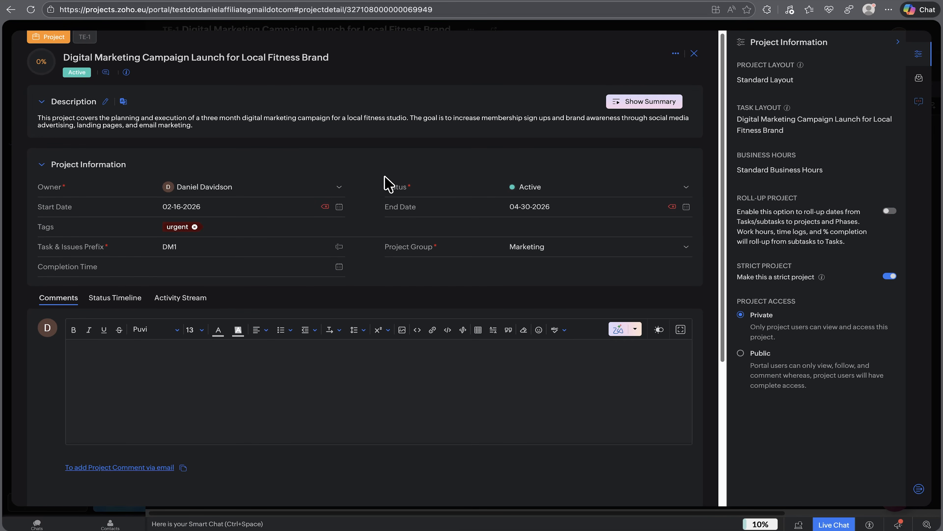
pyautogui.click(133, 299)
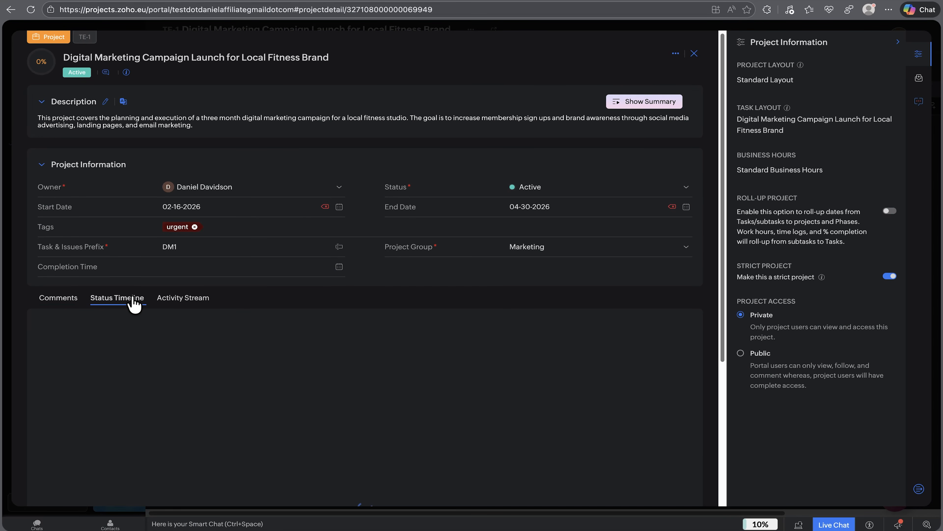
pyautogui.click(178, 299)
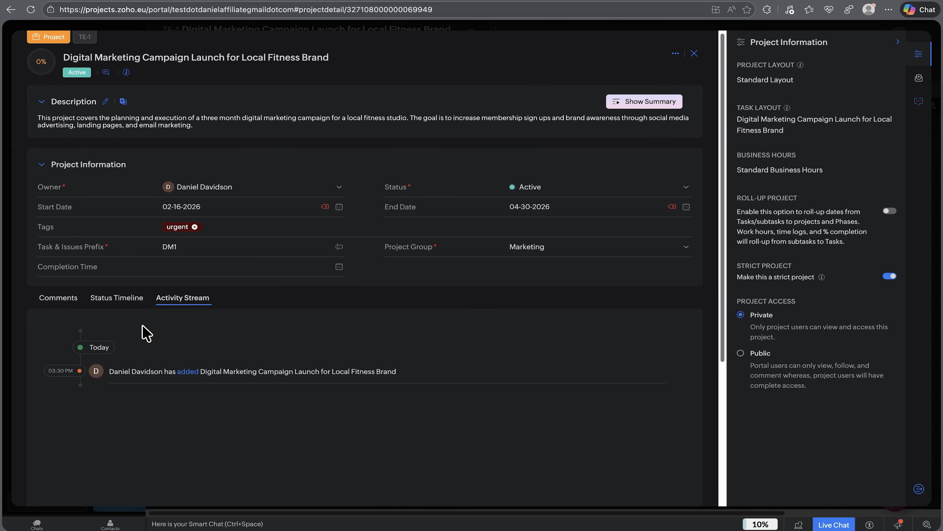
pyautogui.click(74, 304)
pyautogui.click(918, 78)
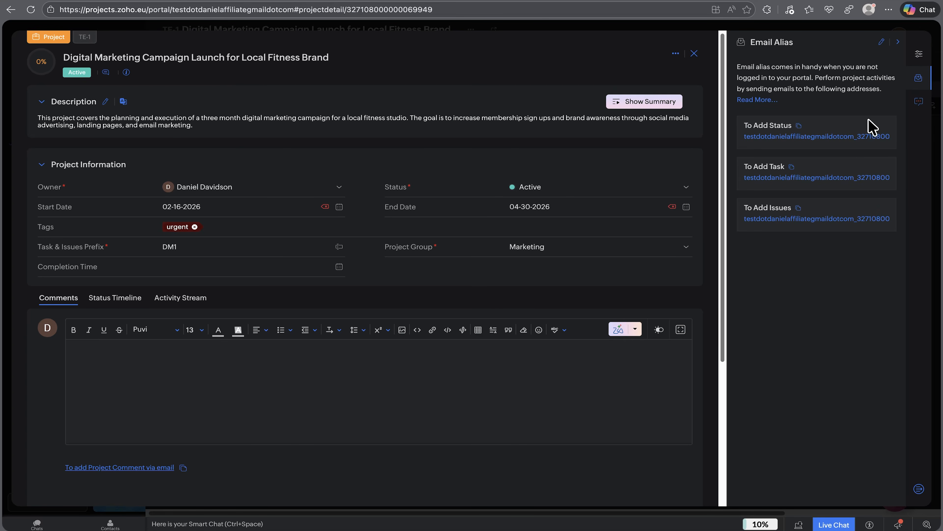
# Create a Zoho Cliq conversation for the project with the suggested title and participant, and open its chat actions
pyautogui.click(917, 104)
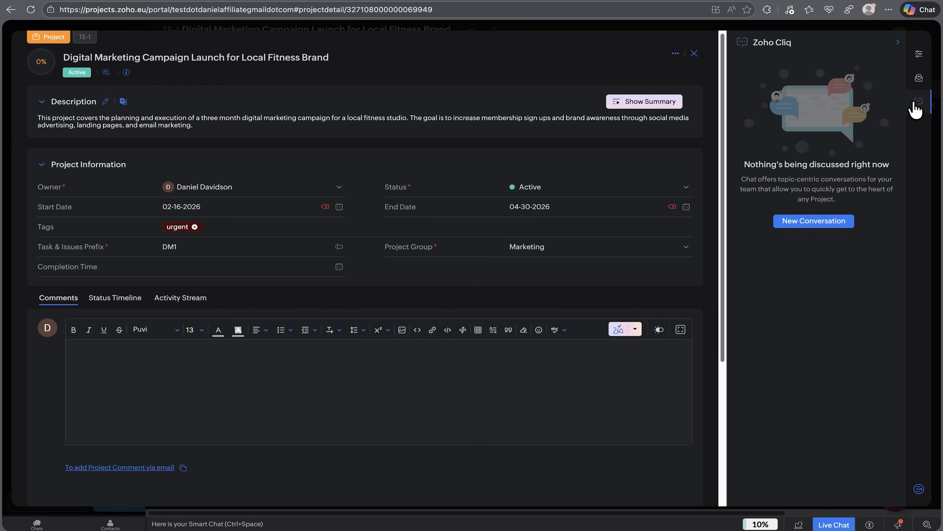
pyautogui.click(811, 222)
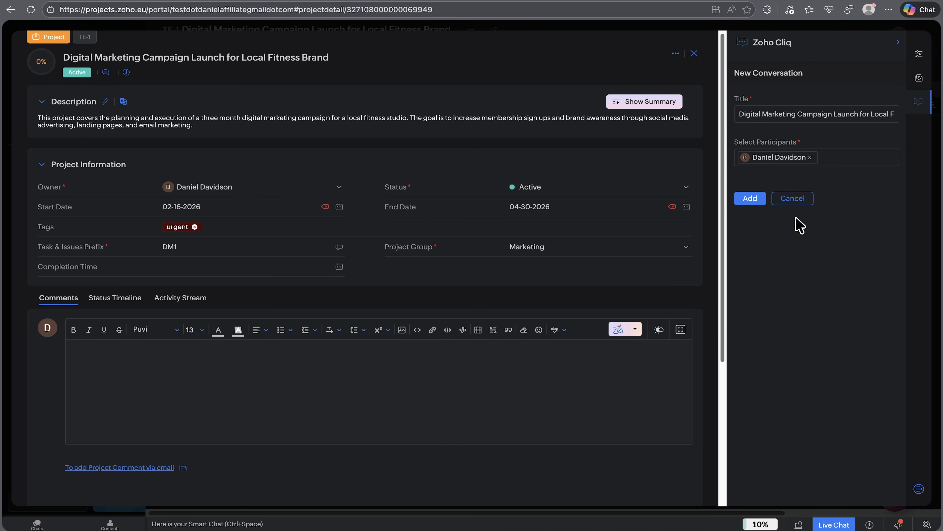
pyautogui.click(752, 198)
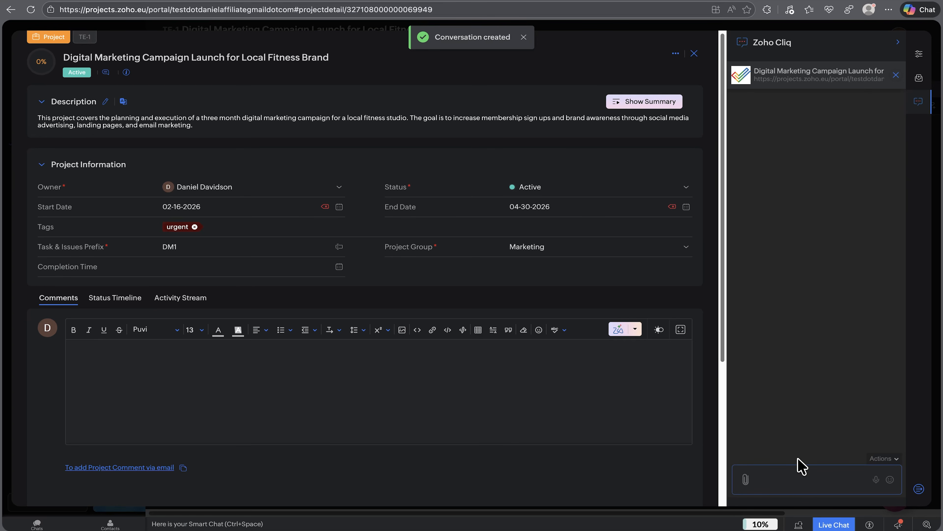
pyautogui.click(886, 458)
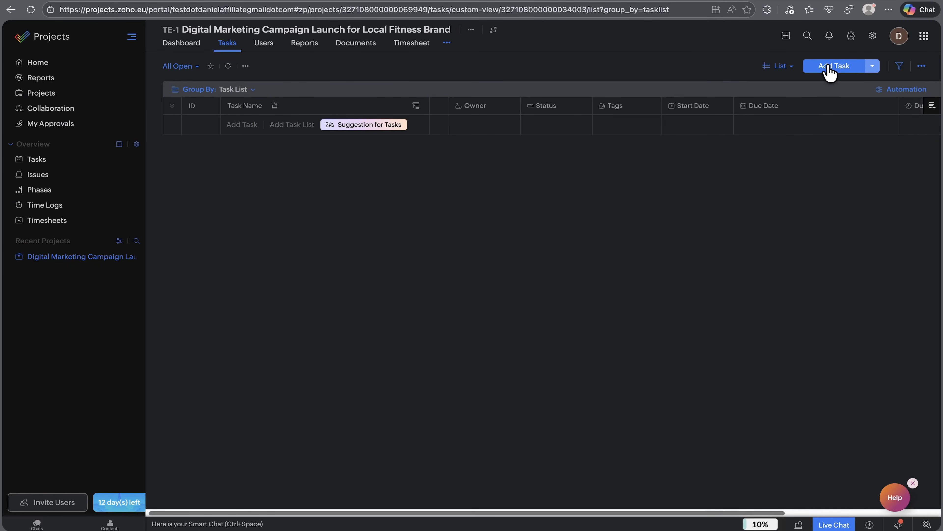
# Add a billable, medium-priority task "Analyze target audience" assigned to the project owner, plus the tasks "Review competitors advertising strategy" and "Define campaign positioning"
pyautogui.click(828, 66)
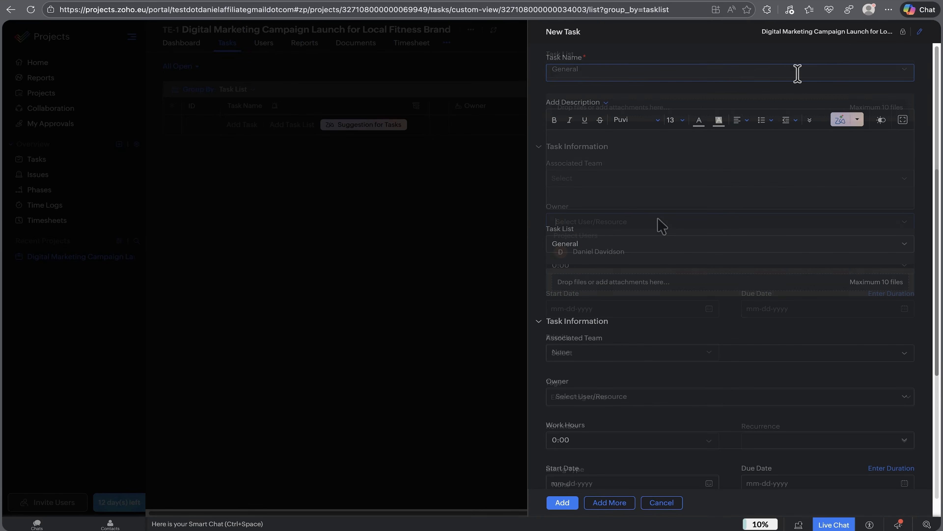
pyautogui.scroll(-5, 659, 226)
pyautogui.click(659, 219)
pyautogui.click(659, 252)
pyautogui.scroll(-1, 674, 245)
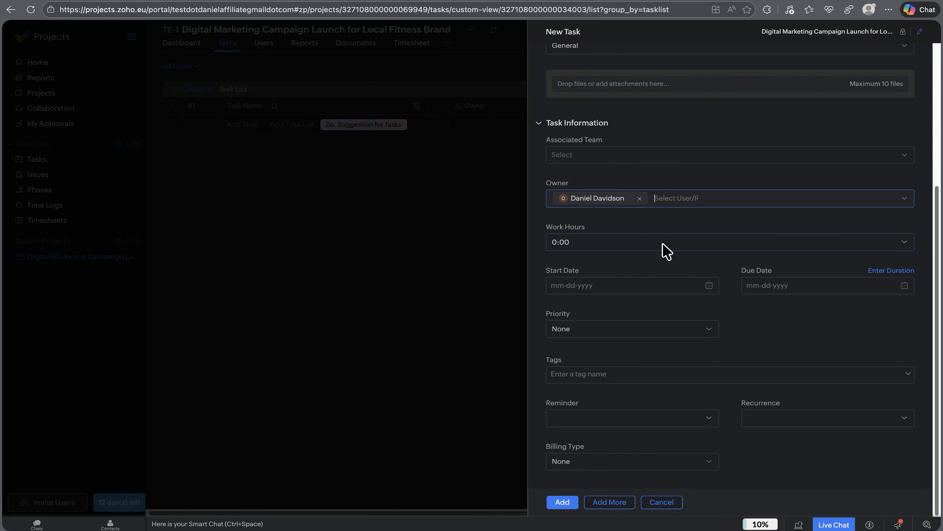
pyautogui.click(665, 248)
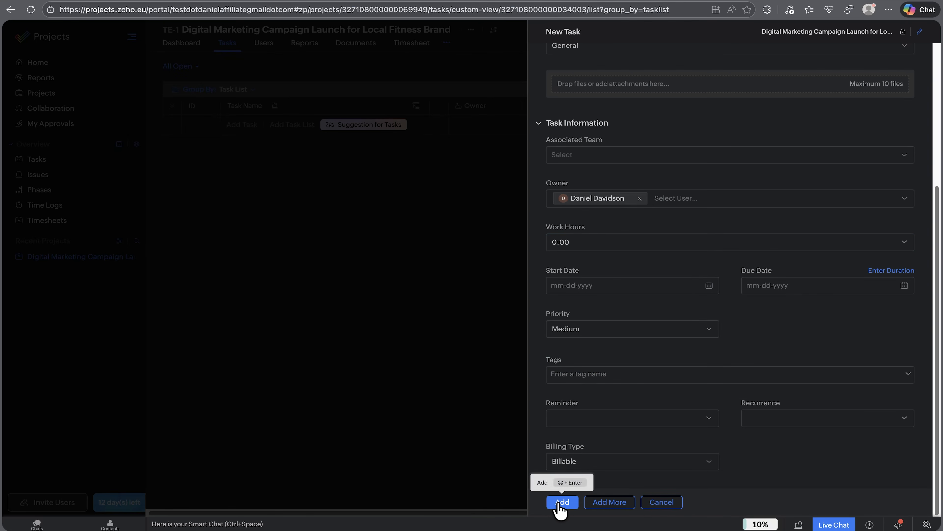
pyautogui.click(558, 502)
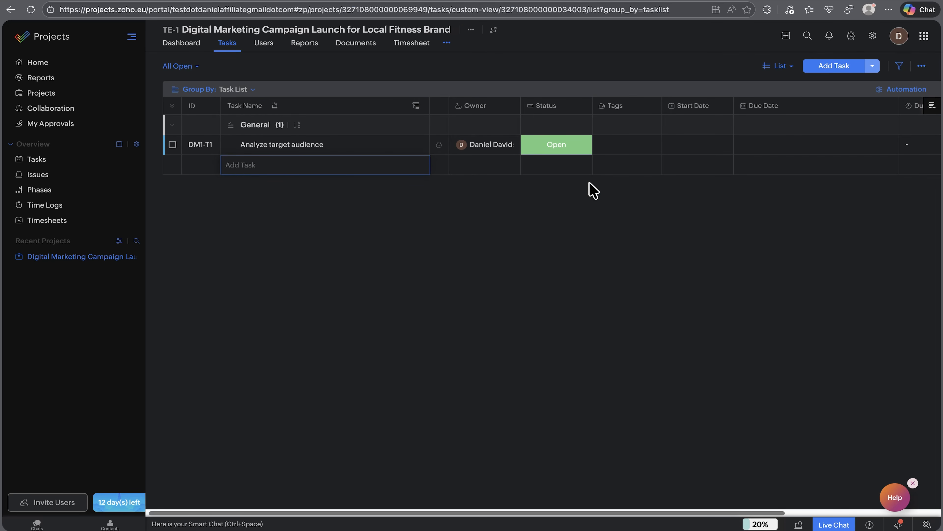
pyautogui.click(410, 150)
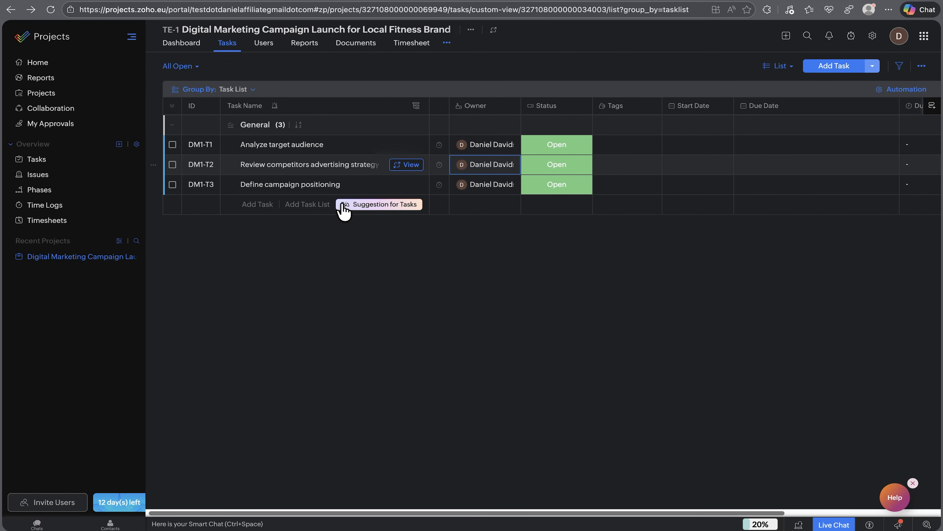
# Show the tasks as a Gantt chart and schedule "Define campaign positioning" on March 1, 2026
pyautogui.click(780, 65)
pyautogui.click(754, 109)
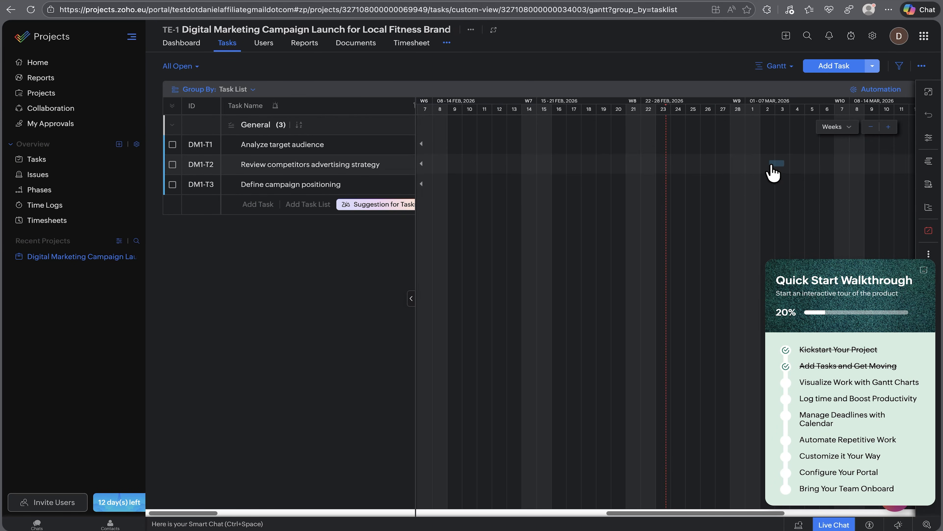
pyautogui.click(752, 184)
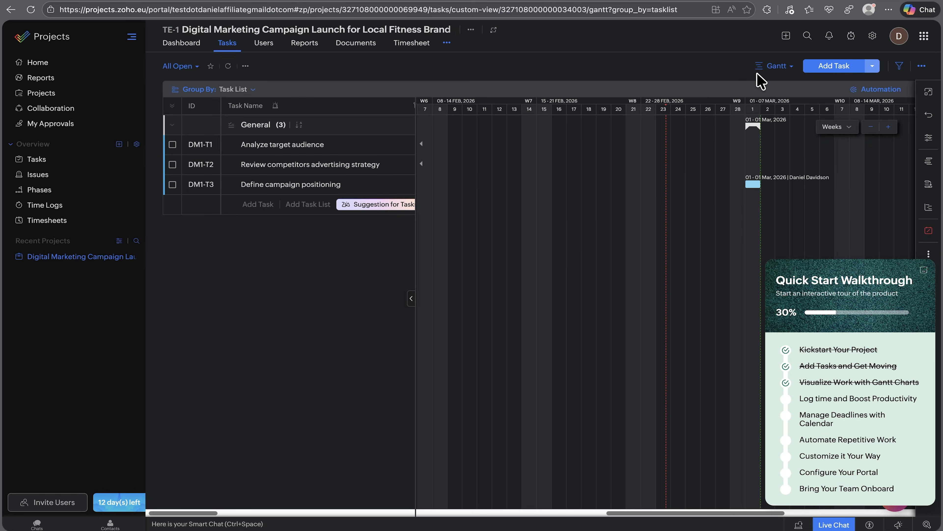
# Show the tasks as a Kanban board and move "Analyze target audience" from Open to In Progress
pyautogui.click(777, 70)
pyautogui.click(761, 126)
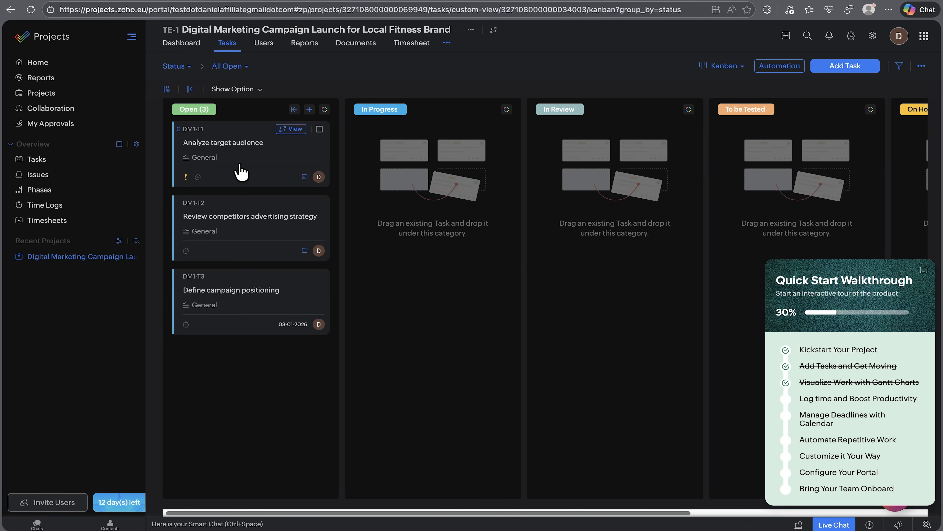
pyautogui.moveTo(239, 164); pyautogui.dragTo(397, 158)
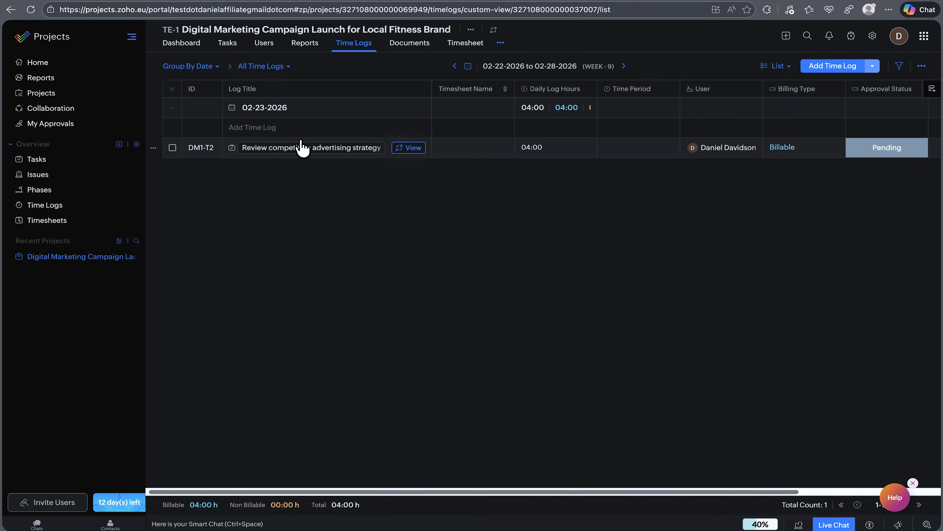
# Log 6 hours on "Define campaign positioning" for 02-23-2026 and dismiss the next time log entry
pyautogui.click(255, 128)
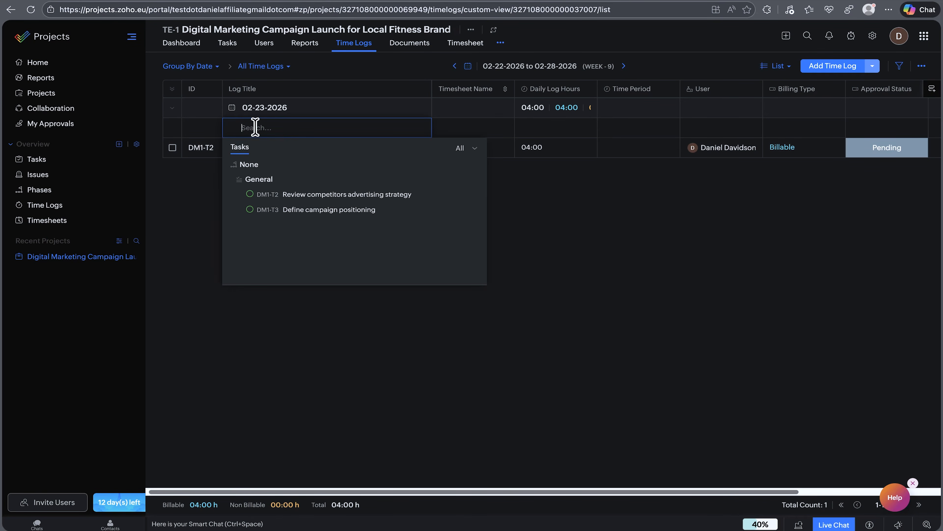
pyautogui.click(263, 210)
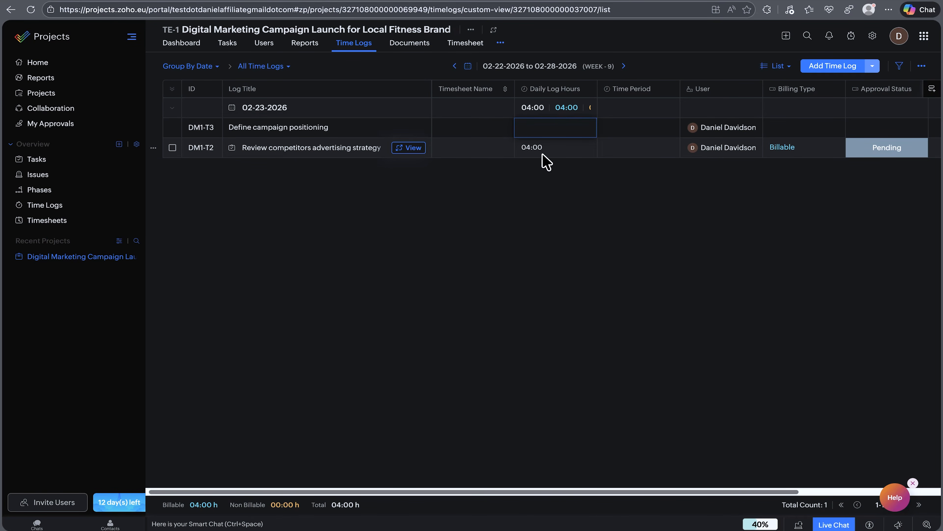
pyautogui.write('6')
pyautogui.press('Return')
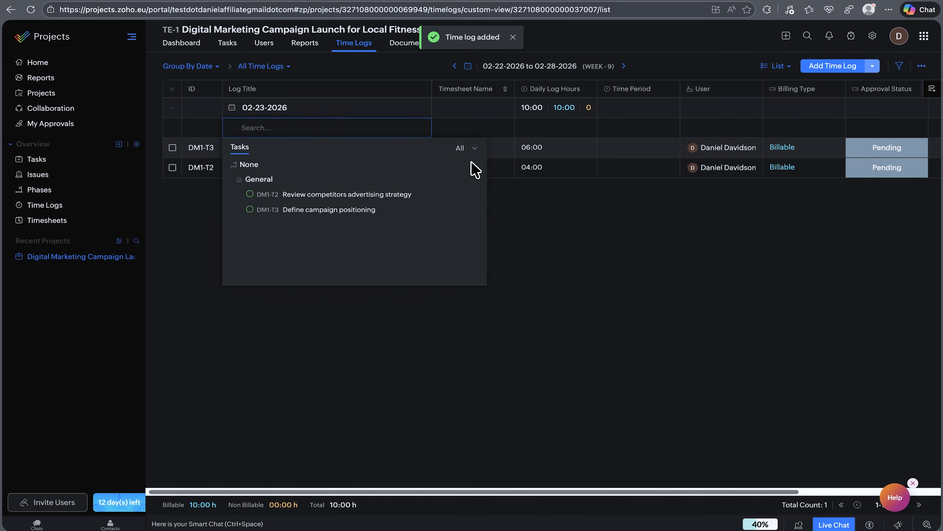
pyautogui.click(476, 149)
pyautogui.click(508, 194)
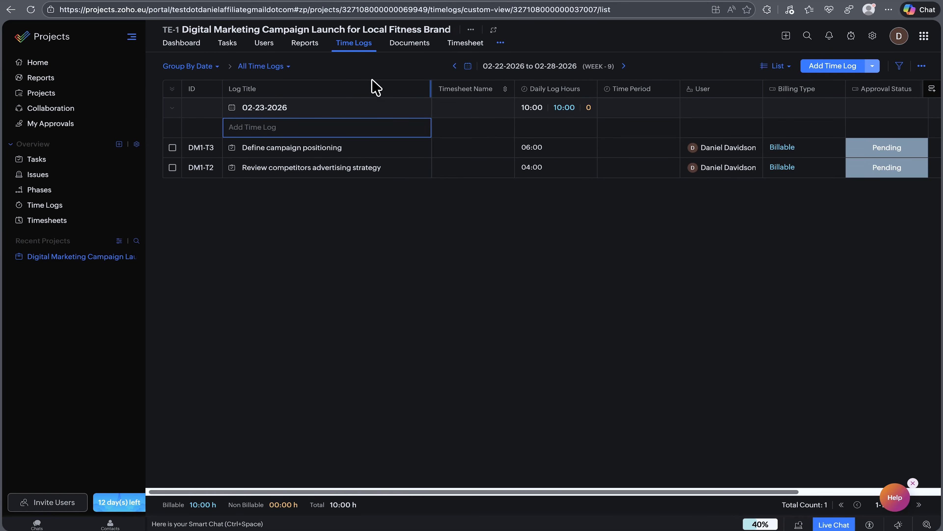
# Schedule a "Call with colleagues" event for the digital marketing project in the Collaboration calendar and move it to February 26, 2026
pyautogui.click(56, 109)
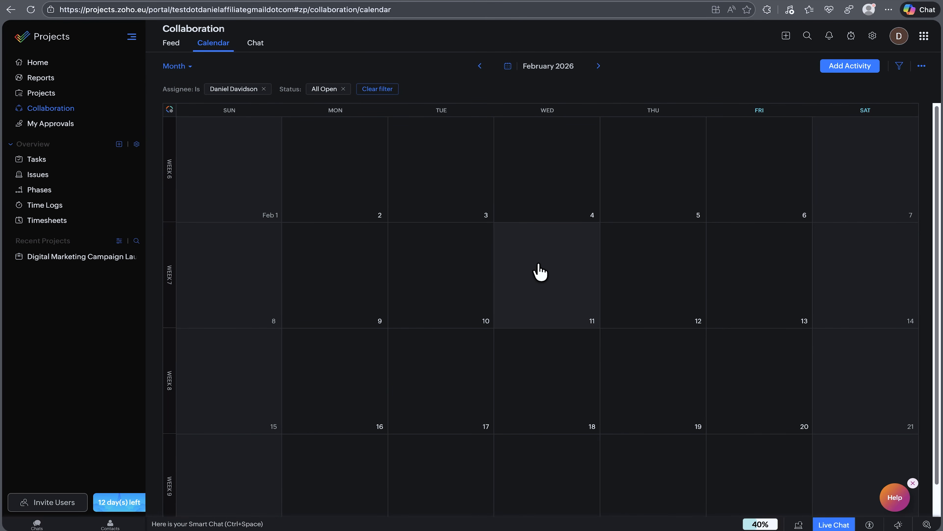
pyautogui.click(663, 444)
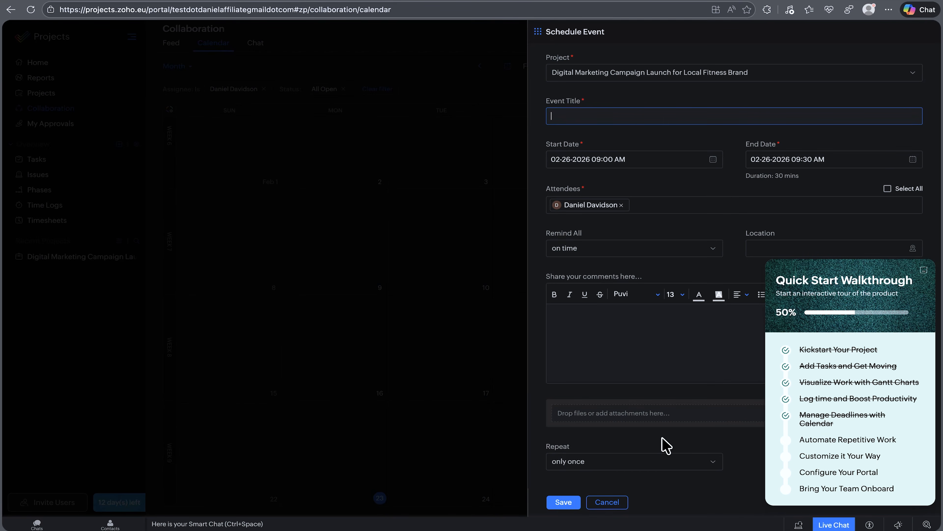
pyautogui.click(695, 77)
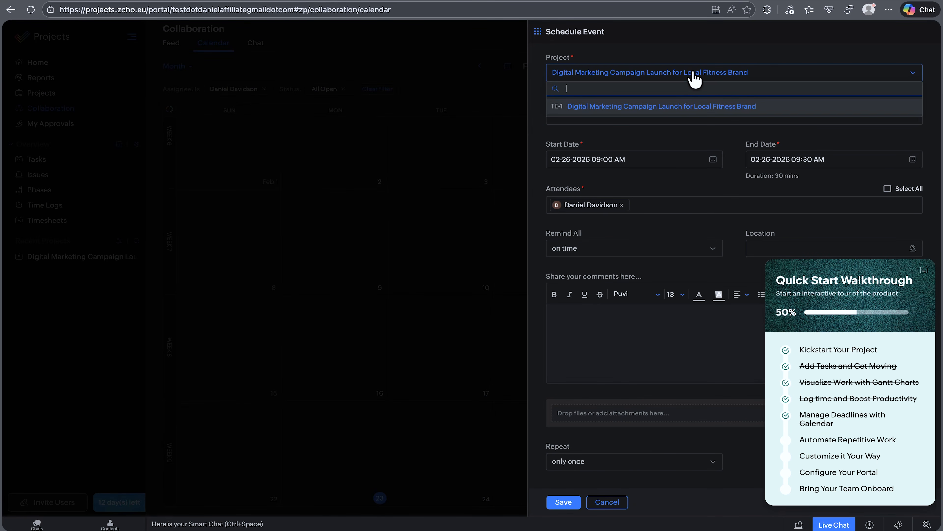
pyautogui.click(672, 107)
pyautogui.click(627, 123)
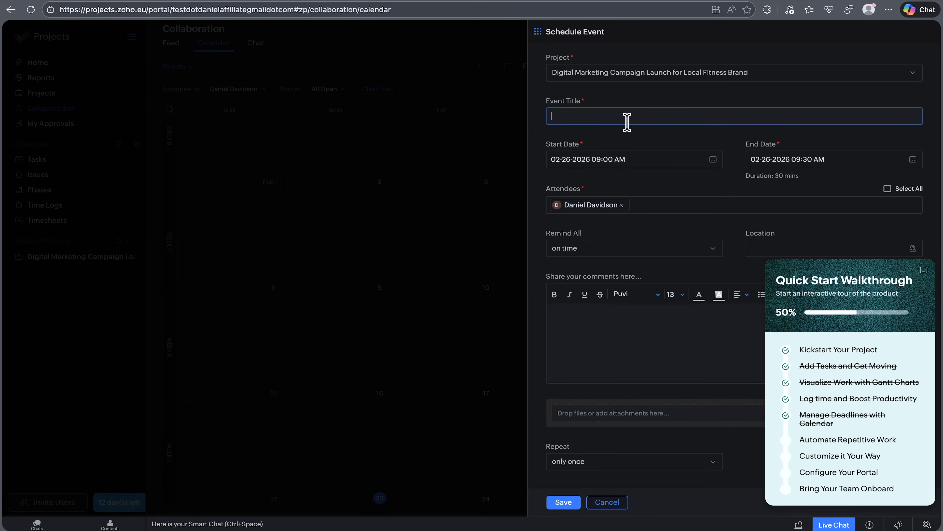
pyautogui.click(563, 502)
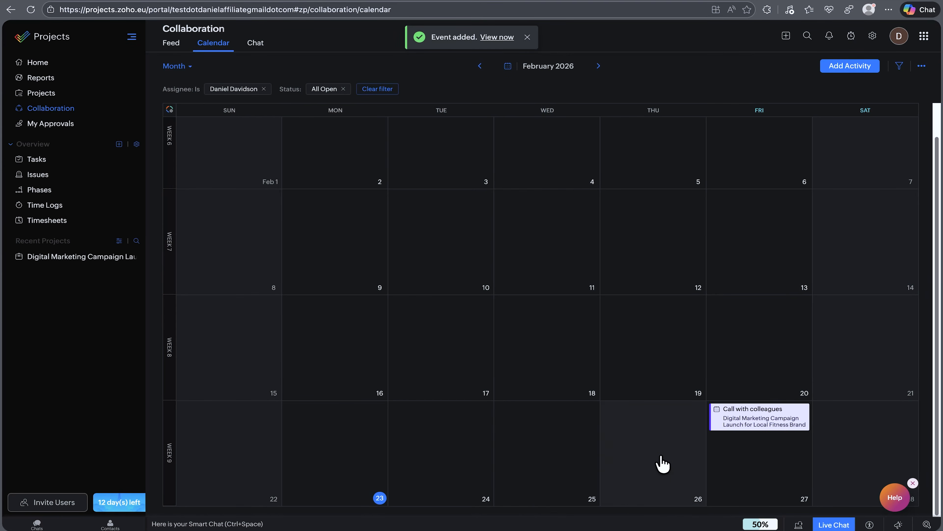
pyautogui.moveTo(738, 414)
pyautogui.moveTo(738, 413); pyautogui.dragTo(647, 434)
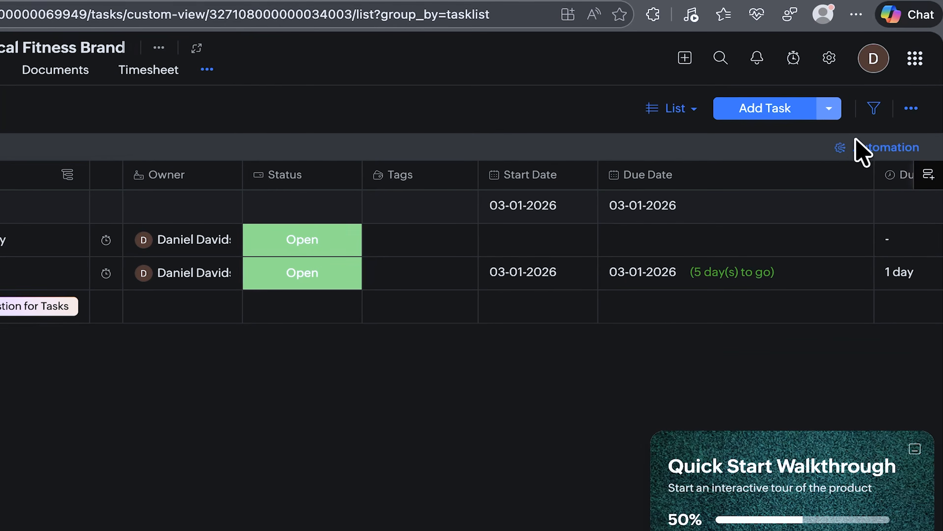
# Enable all four task workflow rules and let each of them execute the next matching rule
pyautogui.click(888, 106)
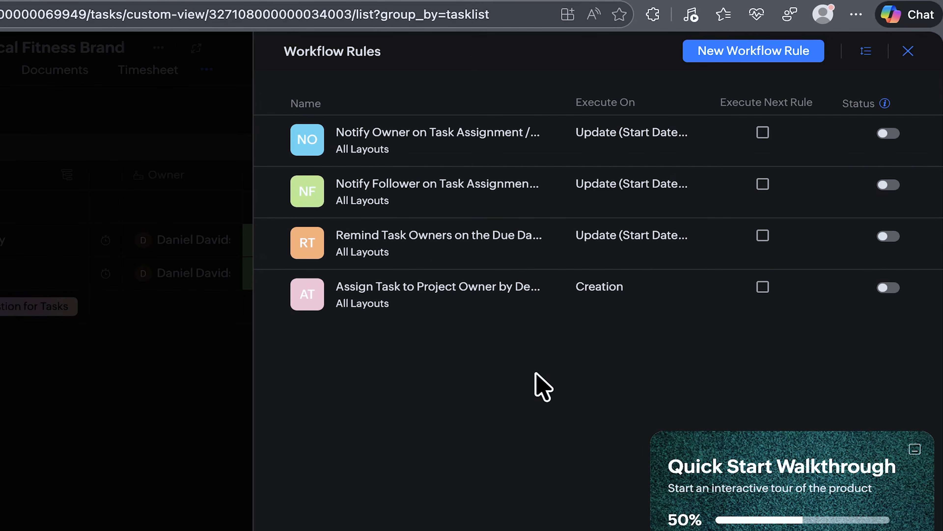
pyautogui.click(764, 134)
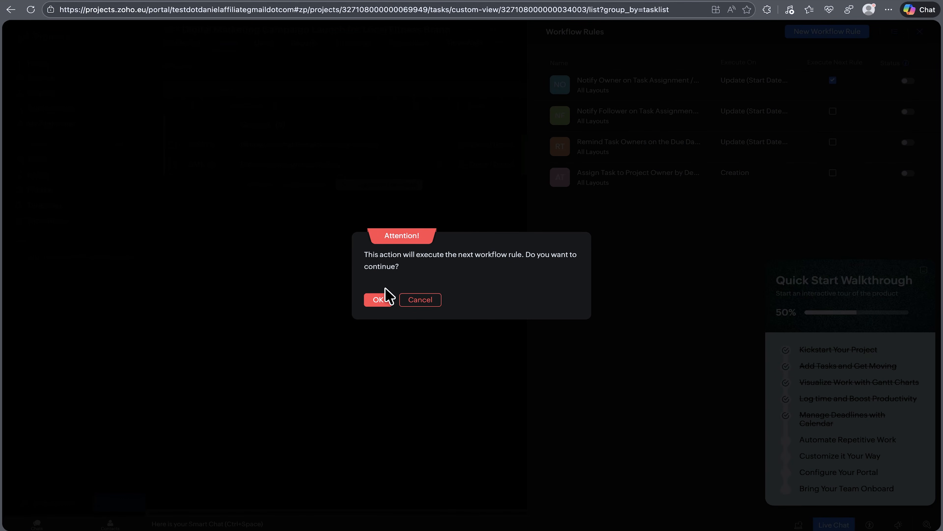
pyautogui.click(376, 302)
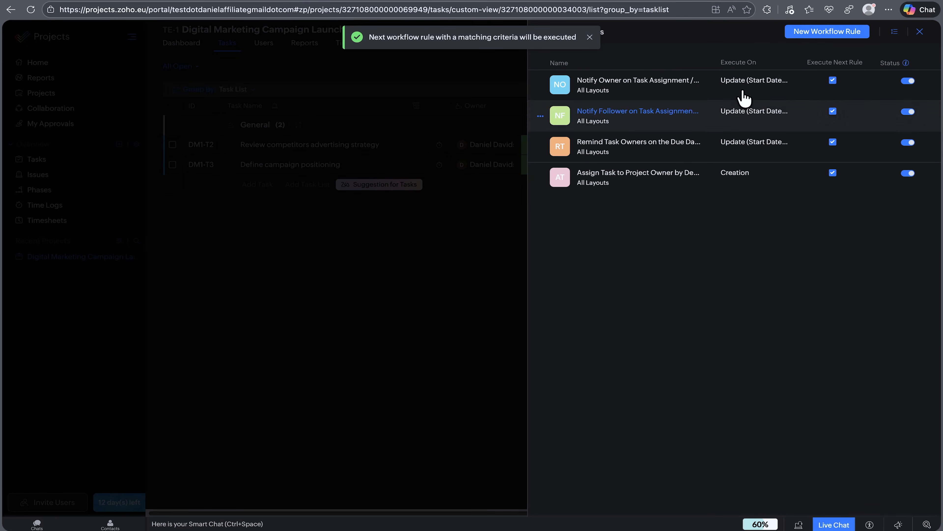
# Examine the new workflow rule form, including its description, trigger and criteria sections, without saving a rule
pyautogui.click(841, 32)
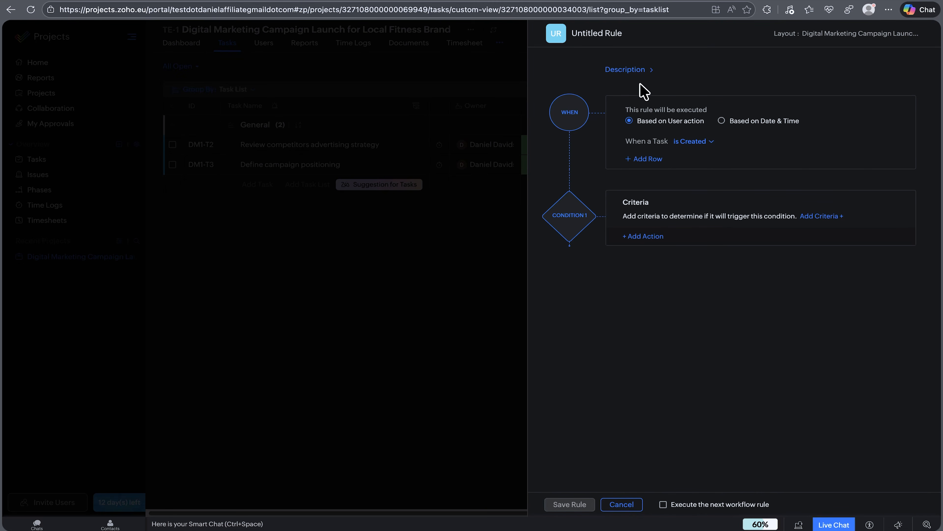
pyautogui.click(628, 70)
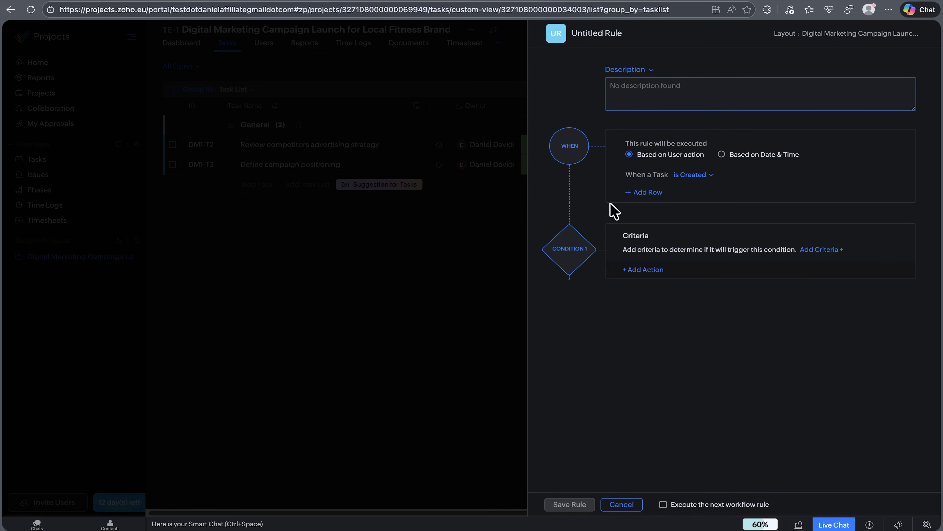
pyautogui.click(606, 217)
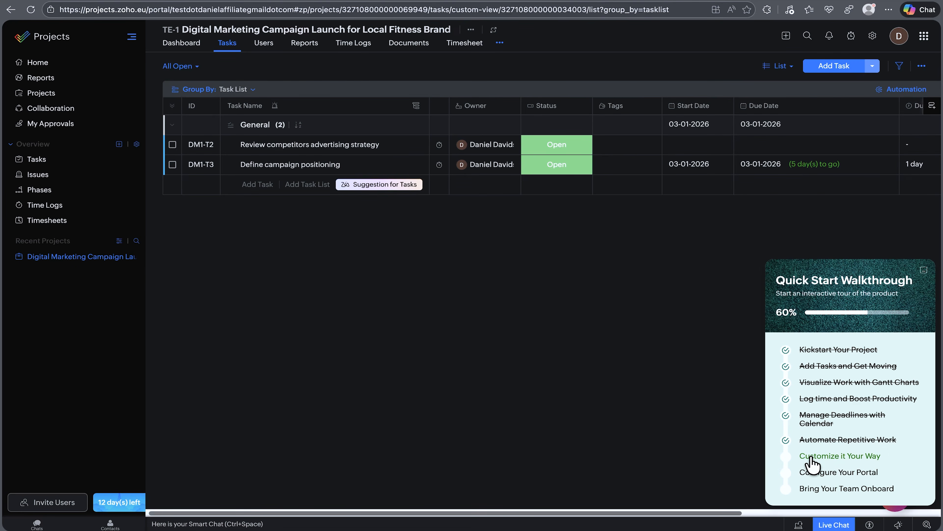
# Add a mandatory single-line custom field "Social Media" to the task list and enter "X" in it for "Review competitors advertising strategy"
pyautogui.click(811, 461)
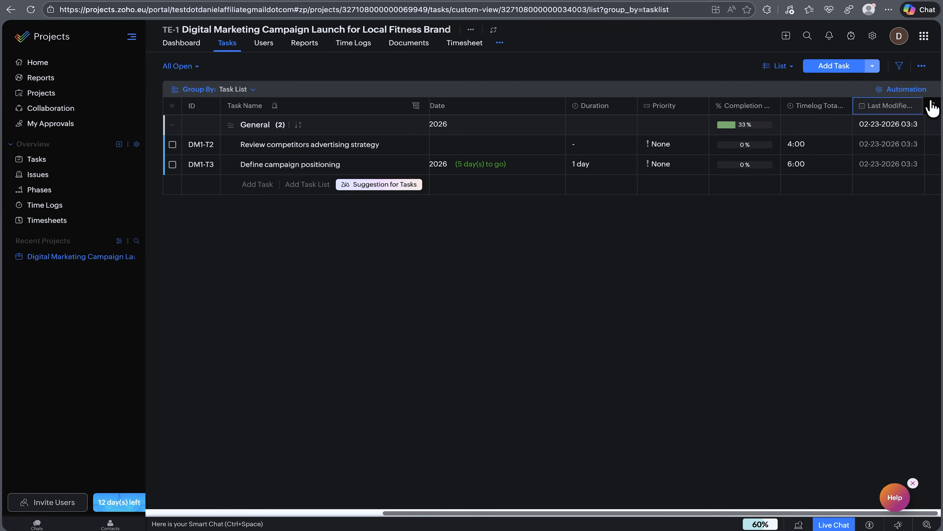
pyautogui.click(932, 106)
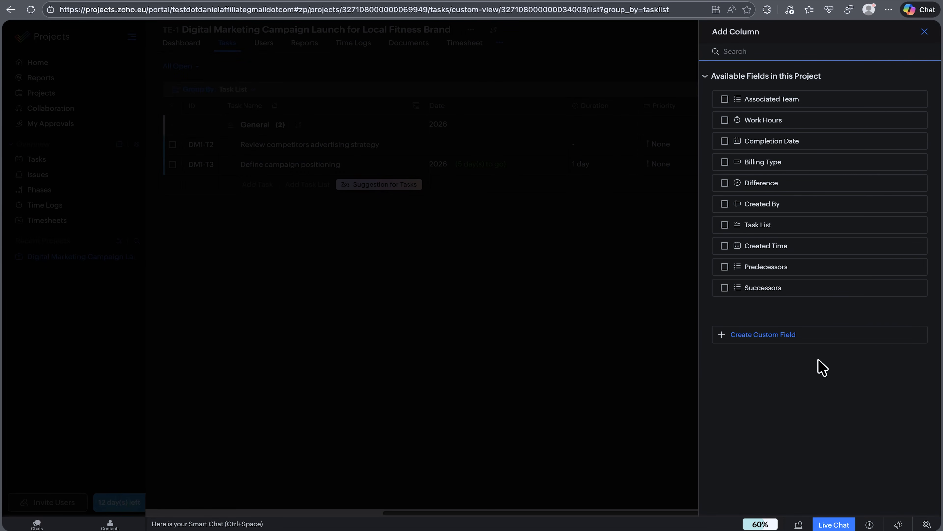
pyautogui.click(773, 339)
pyautogui.click(798, 76)
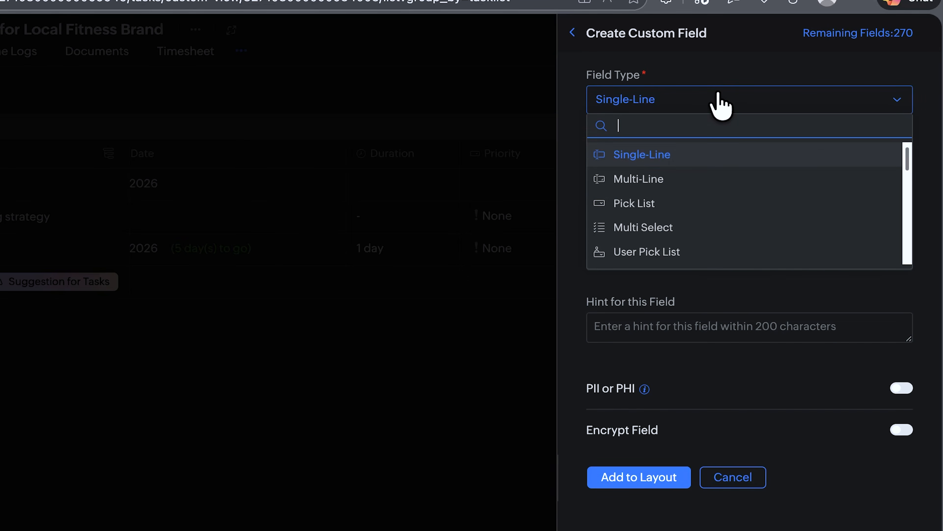
pyautogui.click(865, 123)
pyautogui.write('Social Media')
pyautogui.click(821, 160)
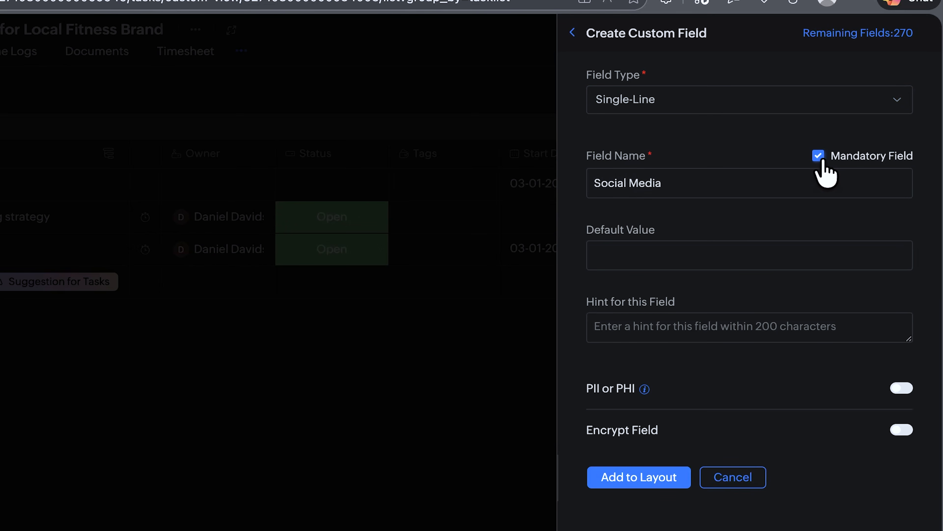
pyautogui.moveTo(643, 391)
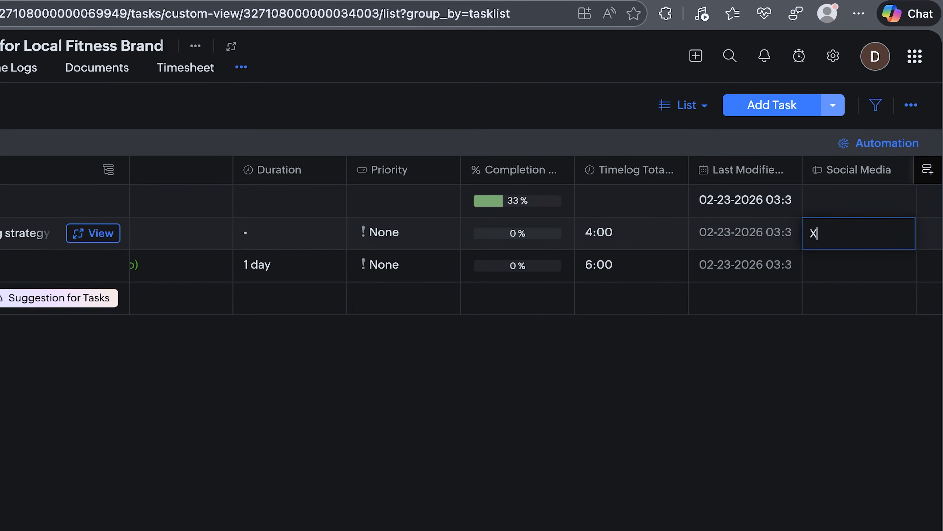
pyautogui.click(808, 322)
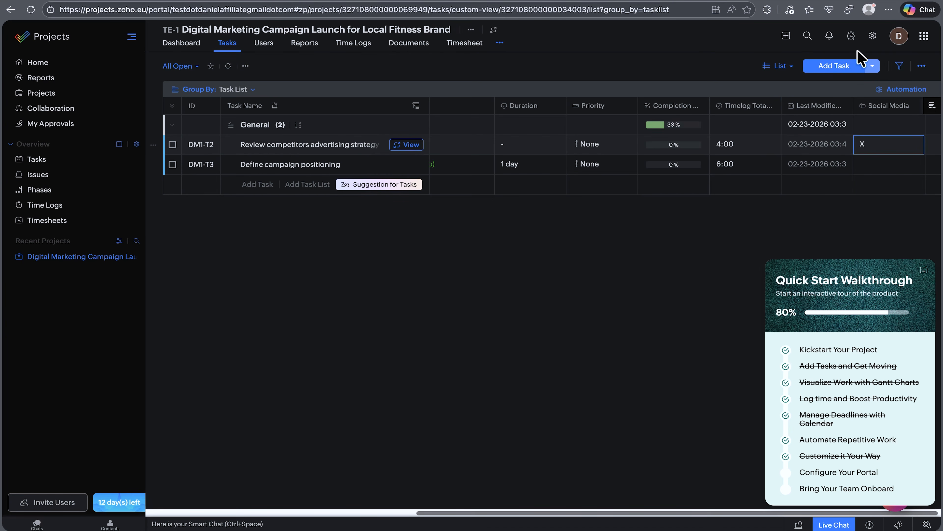
# Change the portal URL ending to "demo" in the portal configuration and apply the update
pyautogui.click(834, 56)
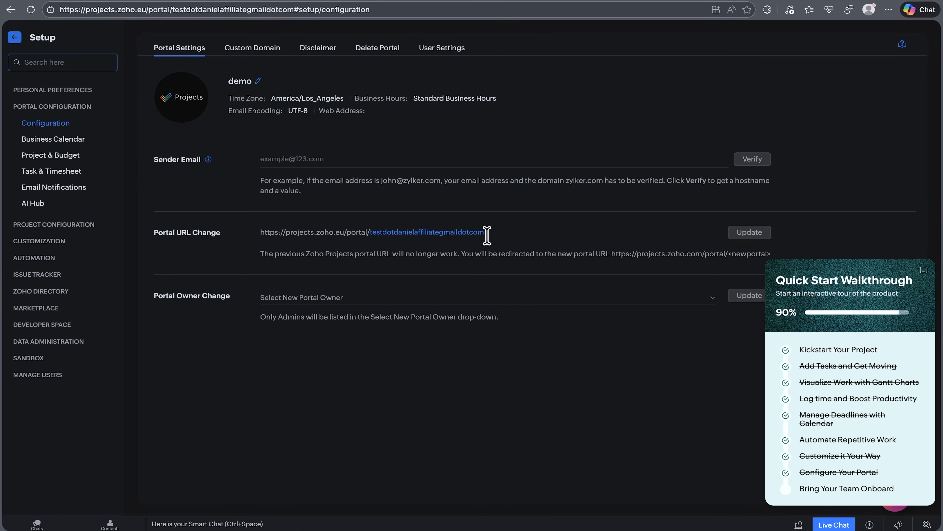
pyautogui.click(486, 235)
pyautogui.moveTo(485, 234); pyautogui.dragTo(396, 233)
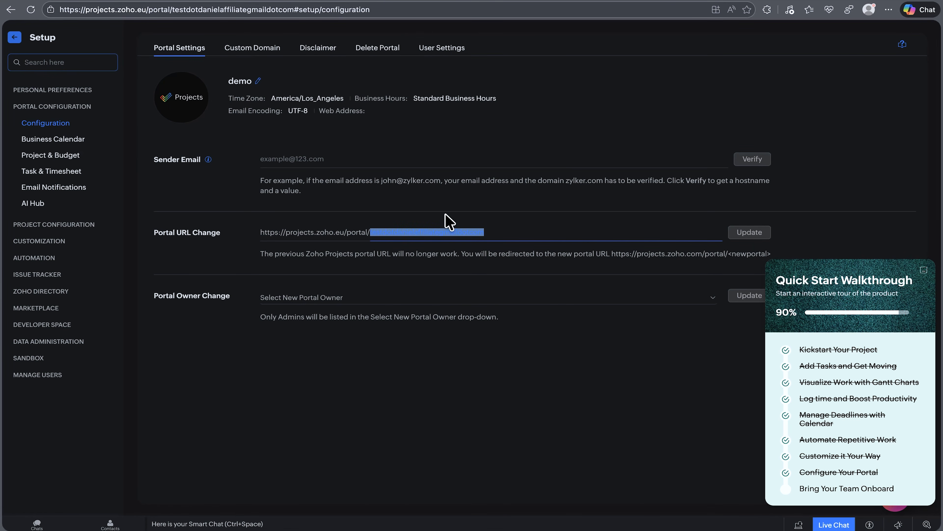
pyautogui.write('demo')
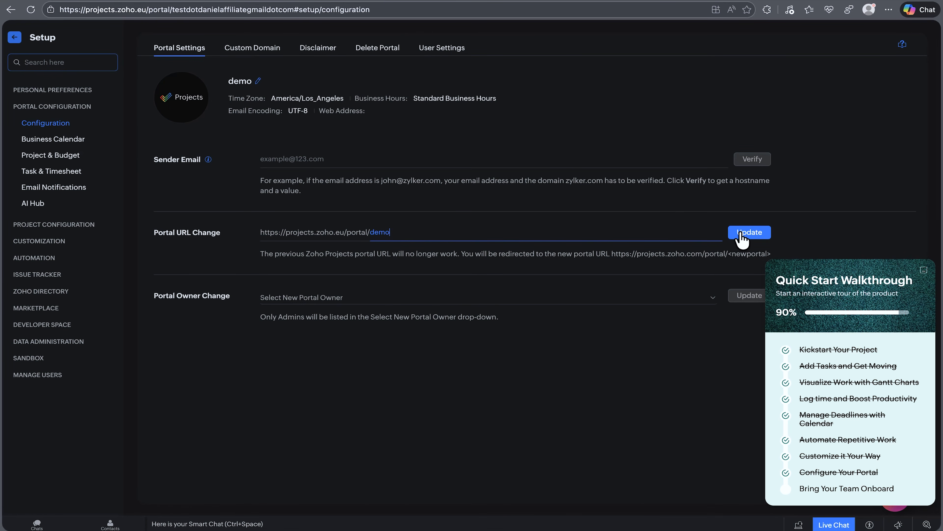
pyautogui.click(741, 234)
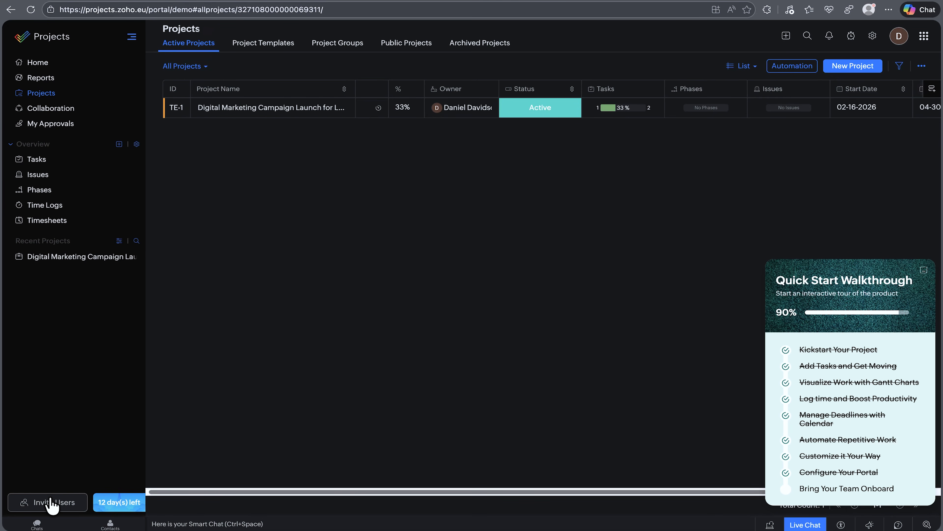
# Invite a user by e-mail as Employee, using the Default Invitation Template
pyautogui.click(52, 503)
pyautogui.click(179, 375)
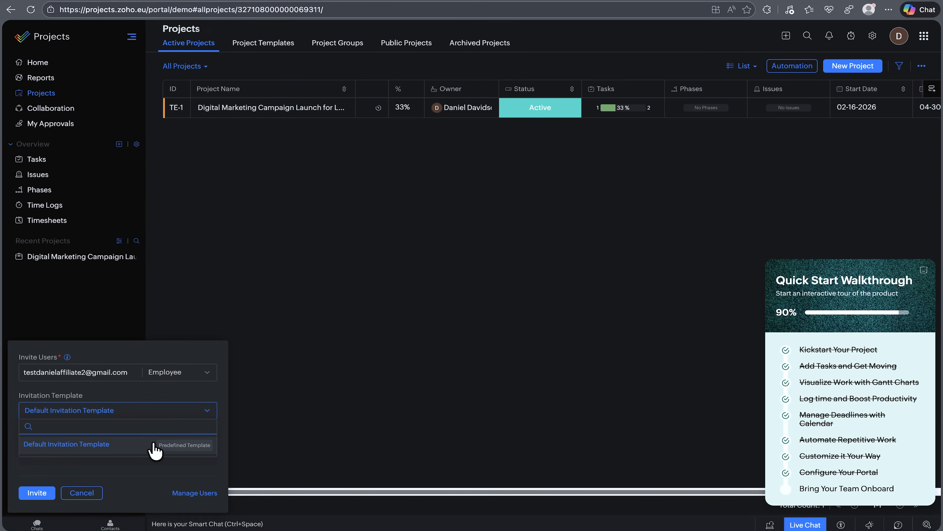
pyautogui.click(112, 445)
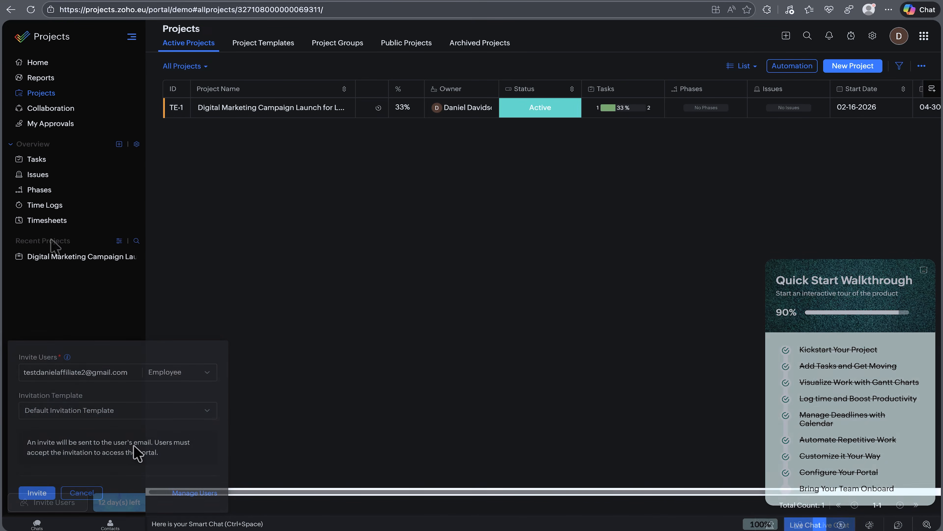
pyautogui.click(37, 493)
# Review the workload report, the timesheets awaiting approval and the approval rules
pyautogui.click(45, 81)
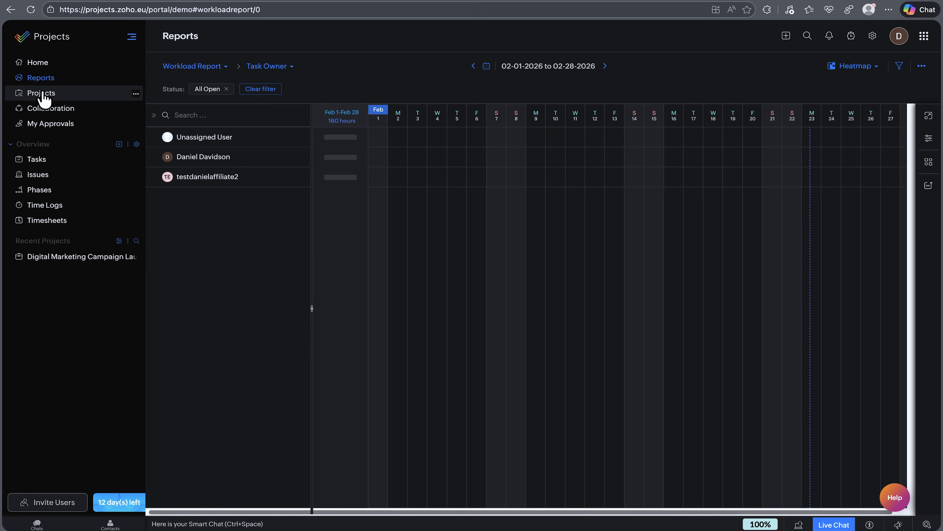
pyautogui.click(30, 126)
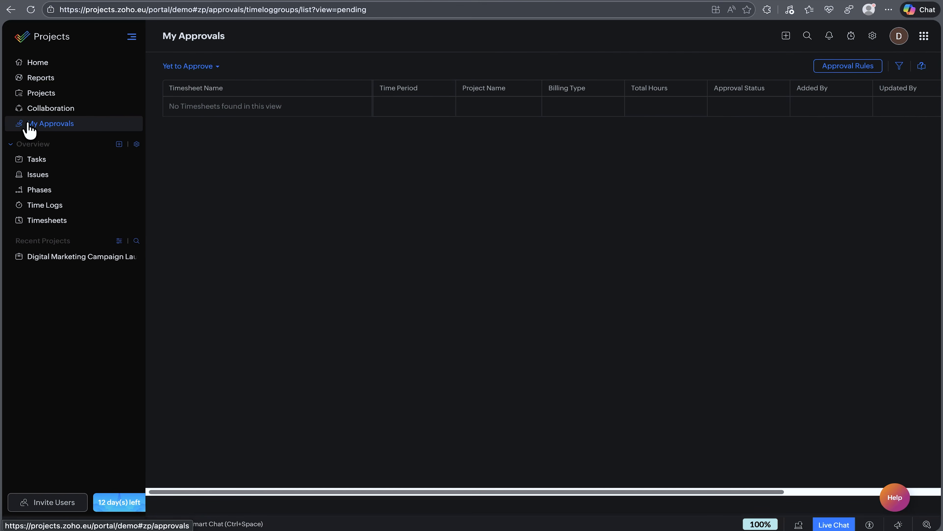
pyautogui.click(848, 67)
# Start a new issue and assign it to the project "Digital Marketing Campaign Launch for Local Fitness Brand"
pyautogui.click(37, 174)
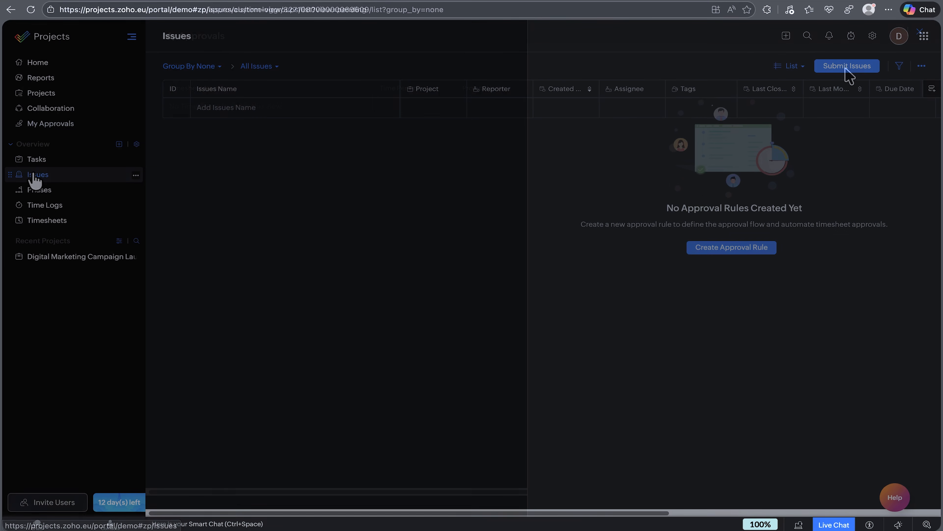
pyautogui.click(861, 76)
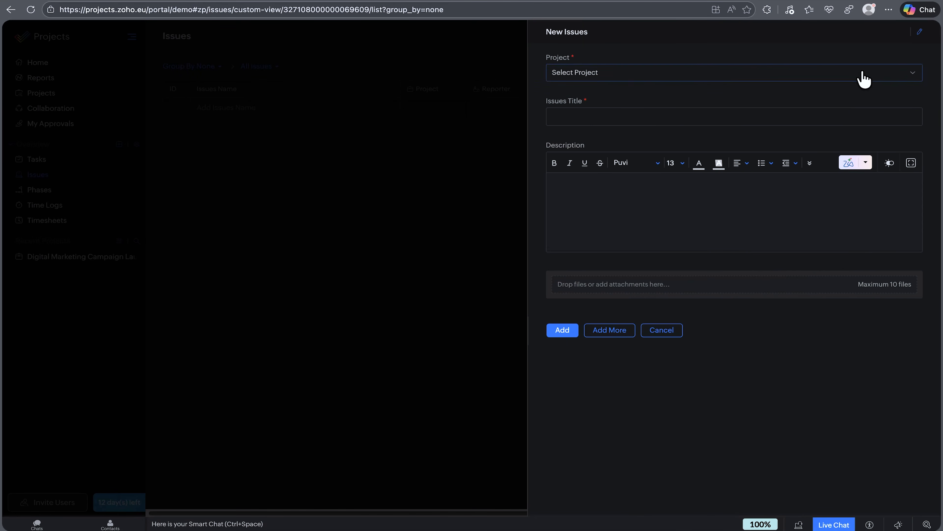
pyautogui.click(601, 76)
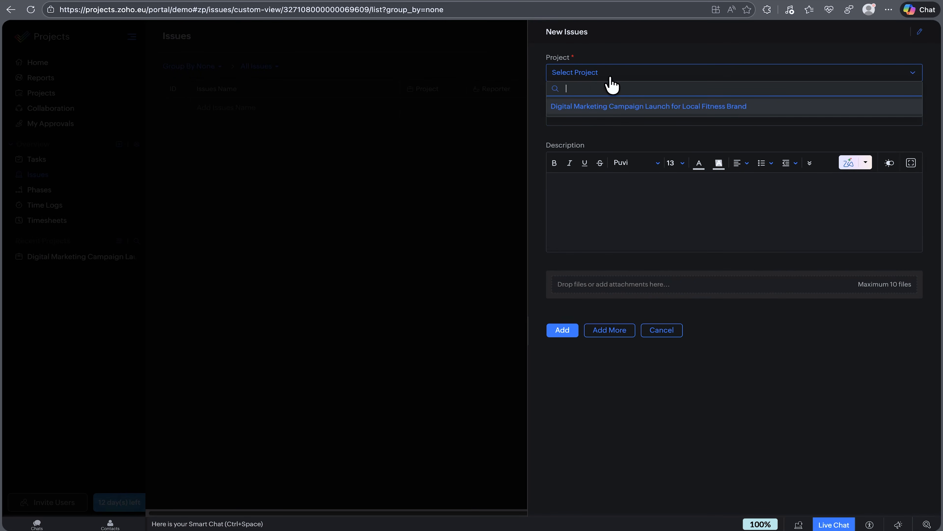
pyautogui.click(613, 107)
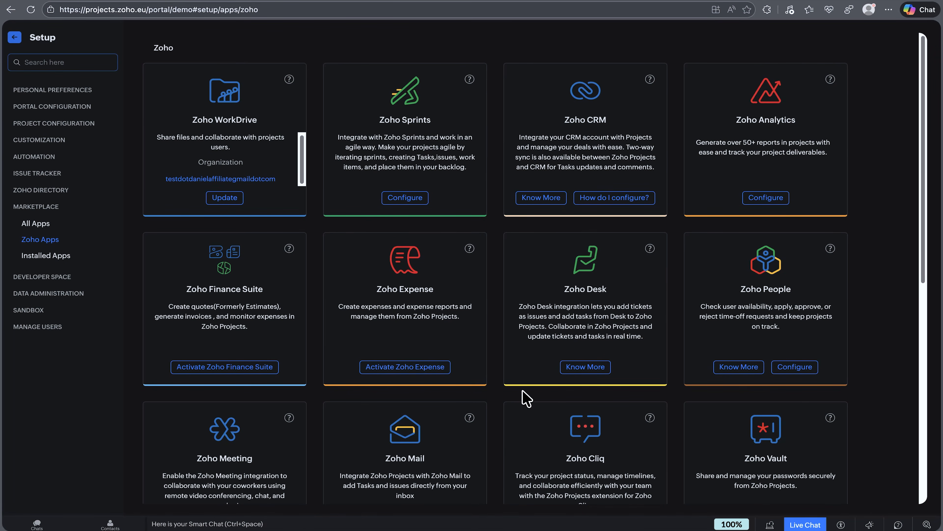
# Browse the Zoho app integrations offered in the portal's marketplace settings
pyautogui.scroll(-3, 494, 396)
pyautogui.scroll(-2, 527, 399)
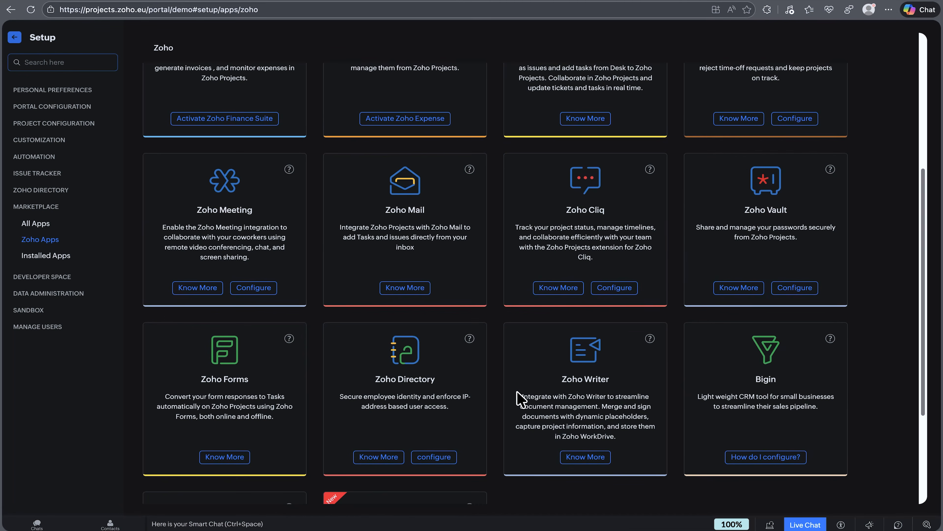
pyautogui.scroll(-3, 485, 415)
pyautogui.scroll(-2, 485, 415)
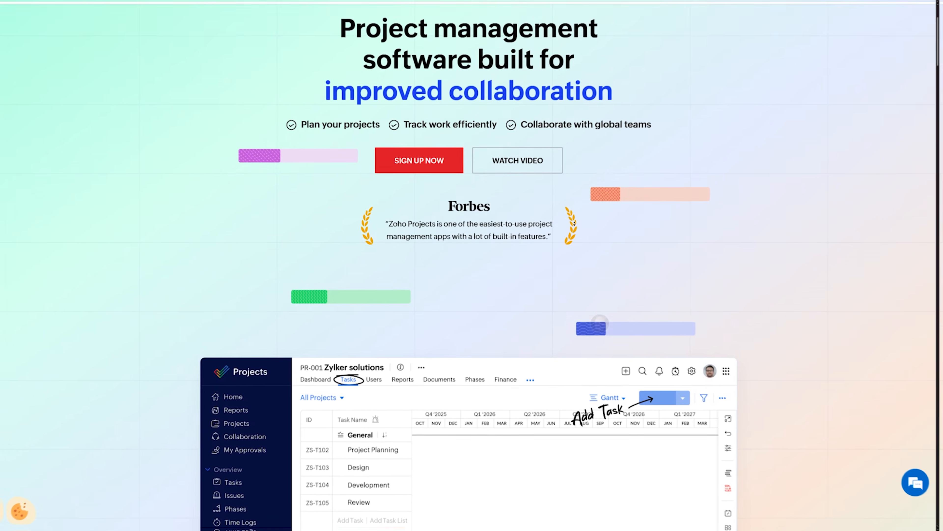
# Look through the Zoho Projects product website down to its Gantt chart section
pyautogui.scroll(-5, 472, 265)
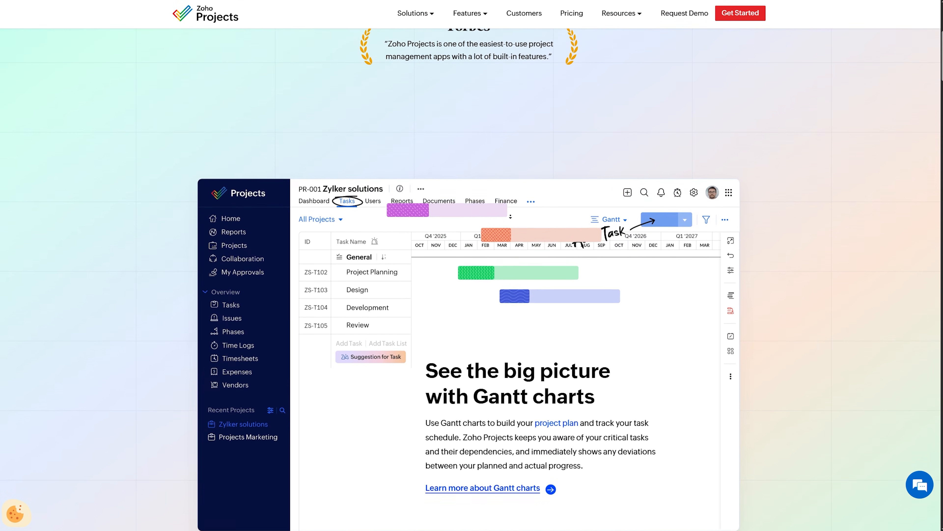
pyautogui.scroll(-2, 510, 216)
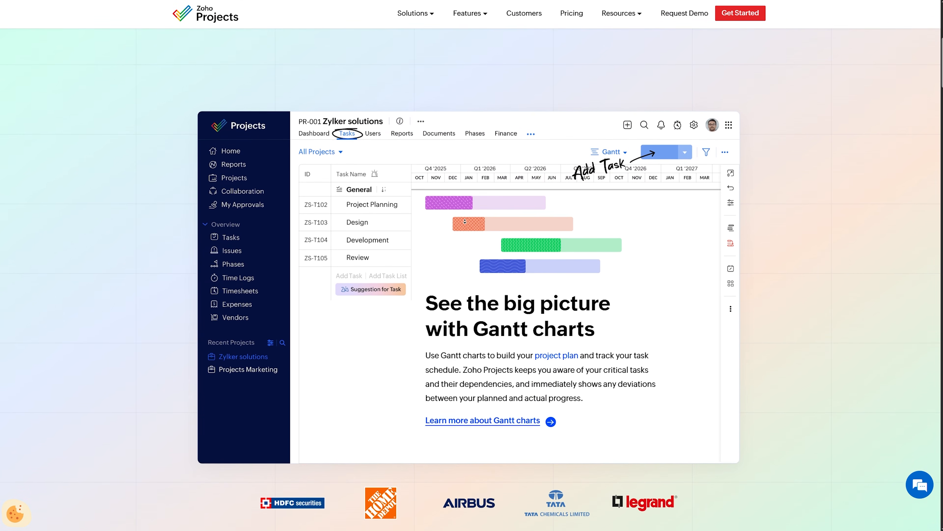